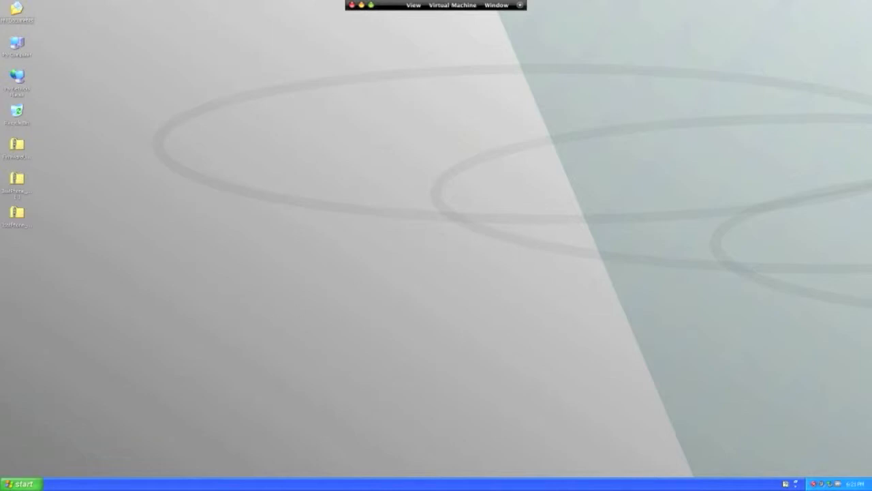
click(21, 483)
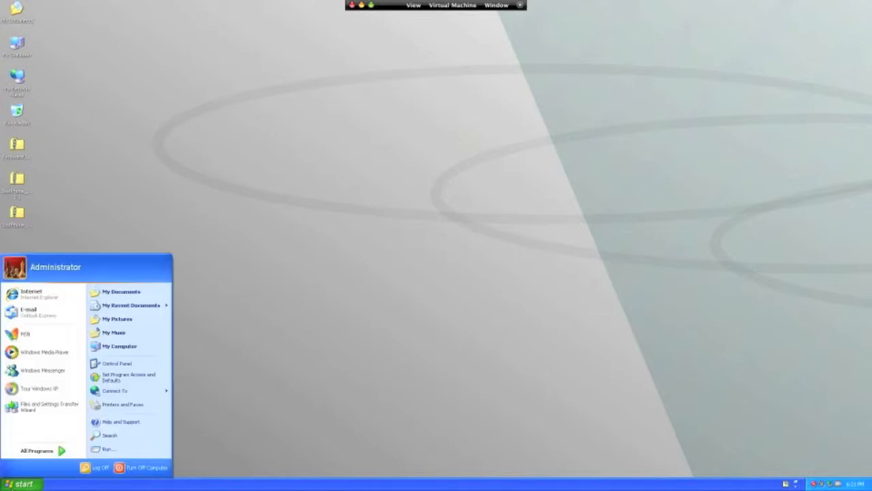
click(42, 301)
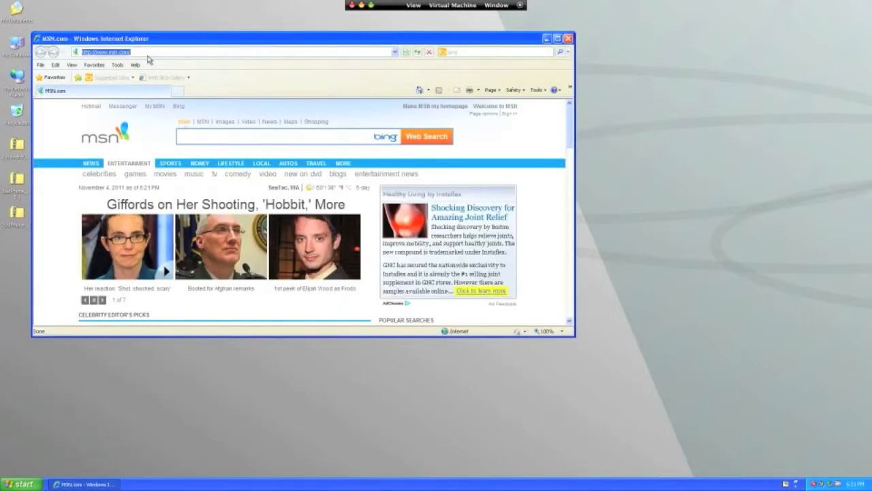
text(www.i)
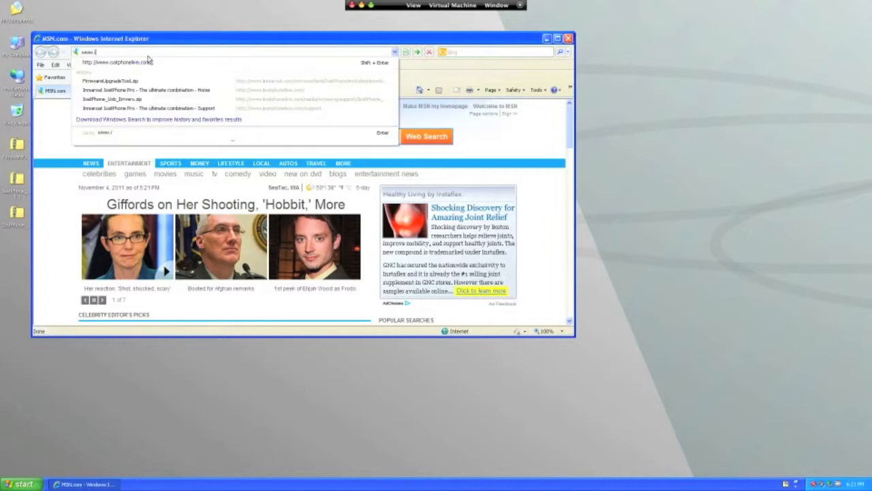
text(satph)
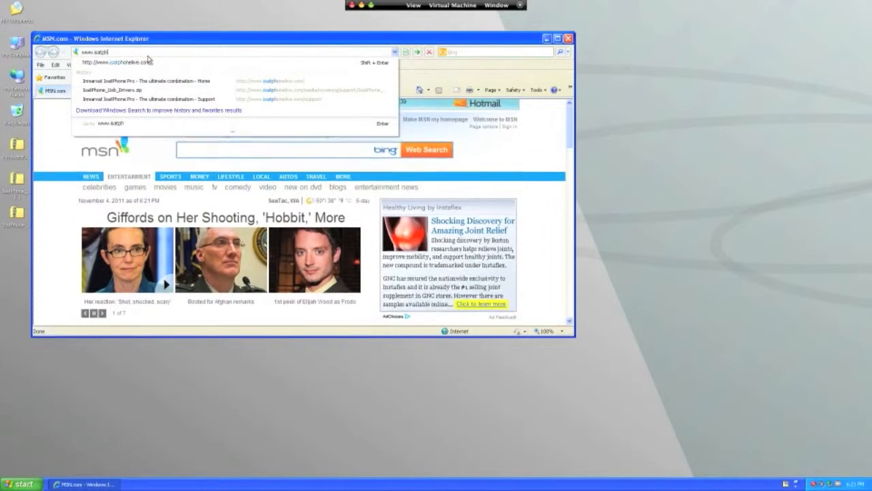
text(onelive.com)
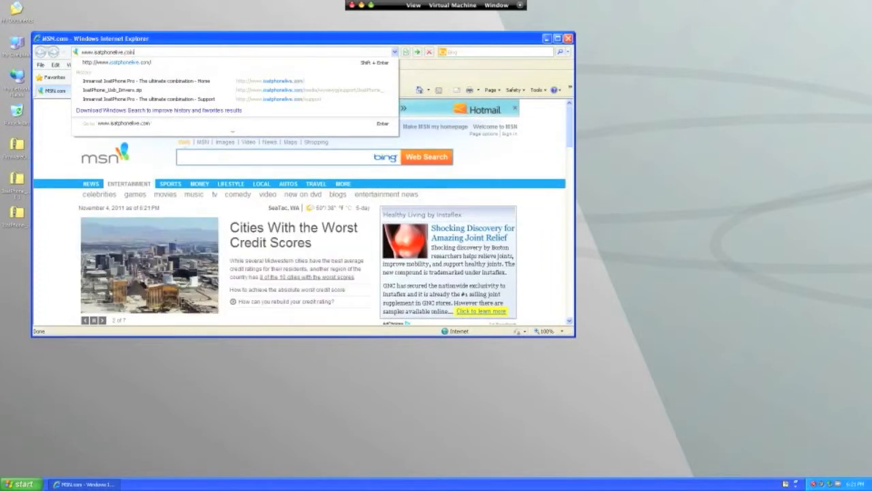
key(Return)
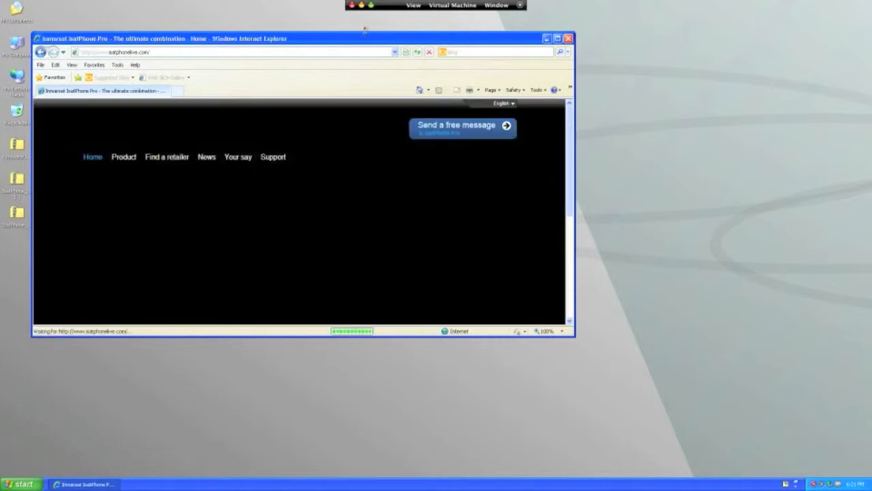
Step: Maximize the browser window and view the firmware and USB driver downloads on the site's Support page
click(557, 38)
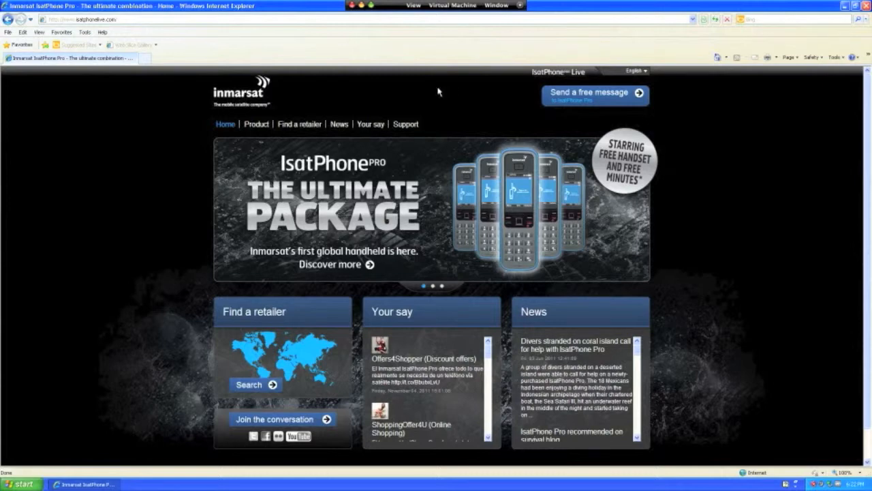
click(412, 128)
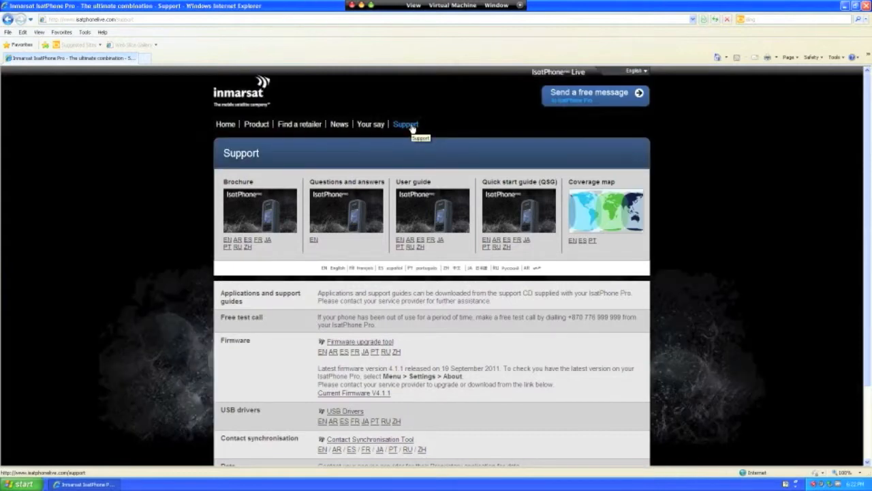
scroll(413, 131, down, 3)
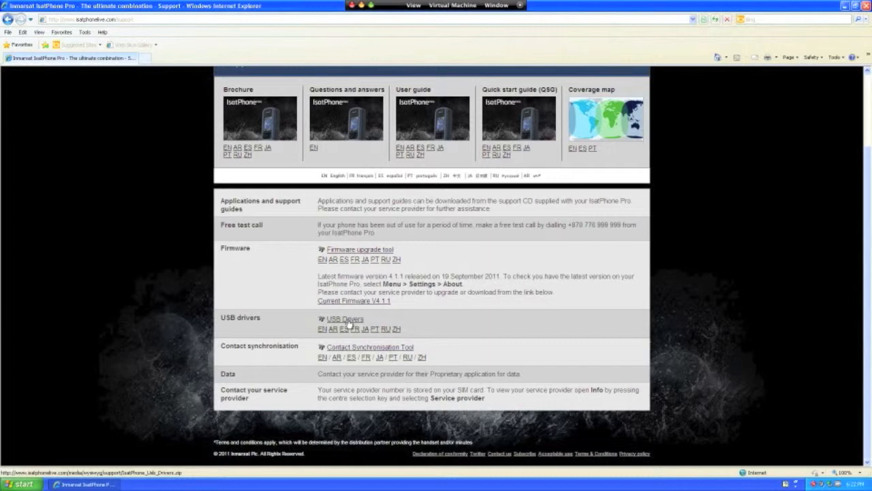
Step: Open support.ocens.com in a new browser tab and go to its Satellite Phone Modem Installer page
click(147, 60)
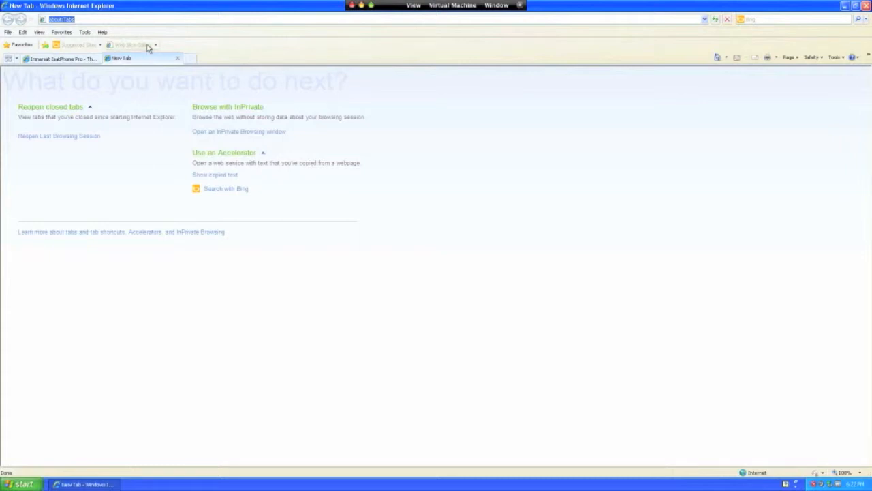
text(support.col)
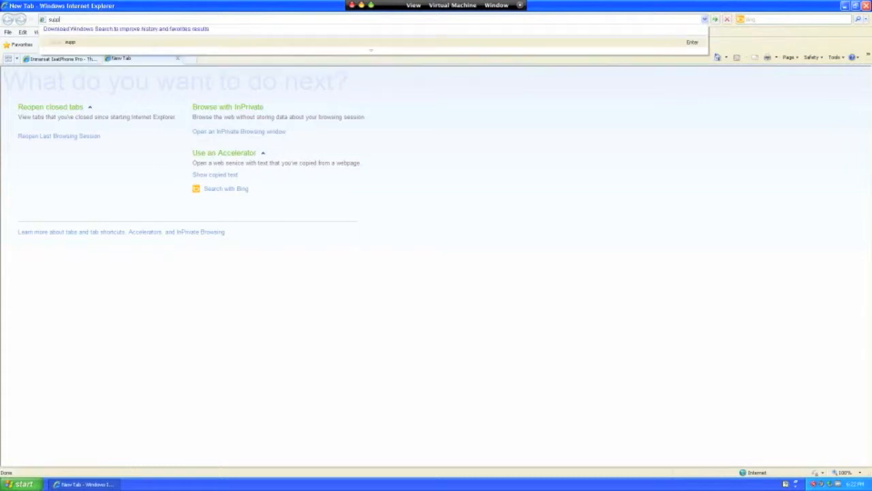
text(oceans.com)
key(Return)
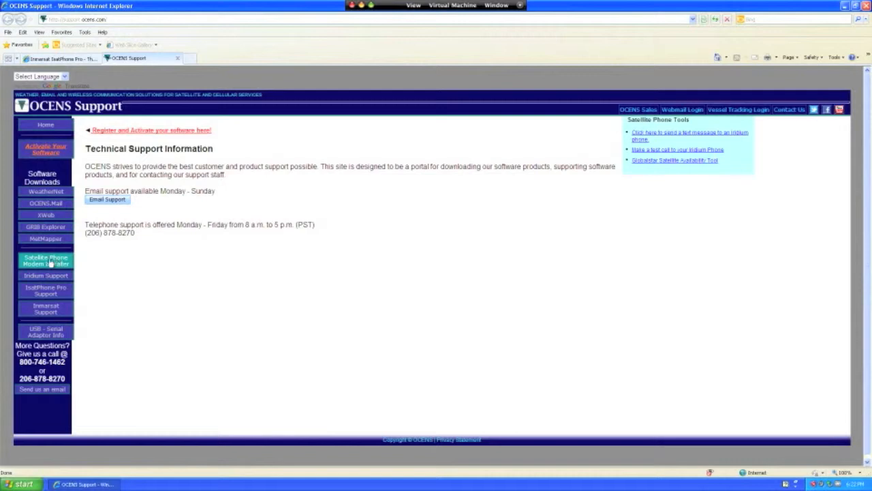
click(43, 266)
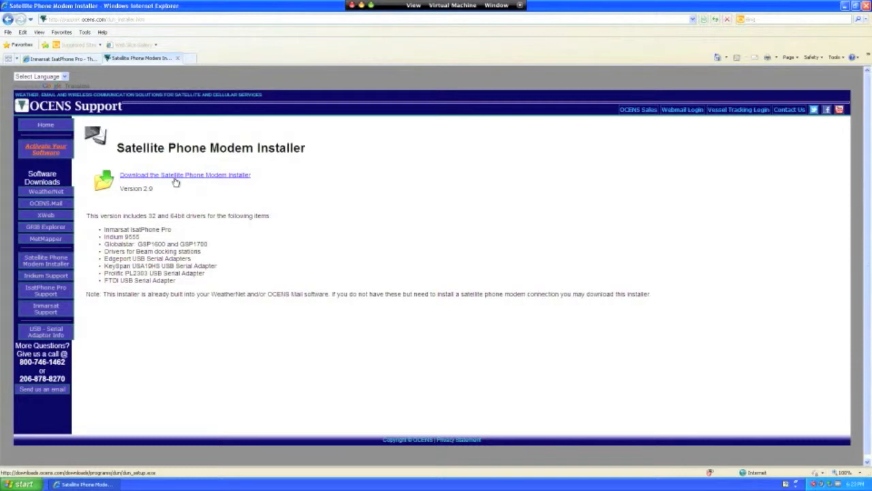
Step: Minimize the browser and copy the usb_drivers folder from the IsatPhone_Usb_Drivers archive to the desktop, accepting the security warning
click(845, 7)
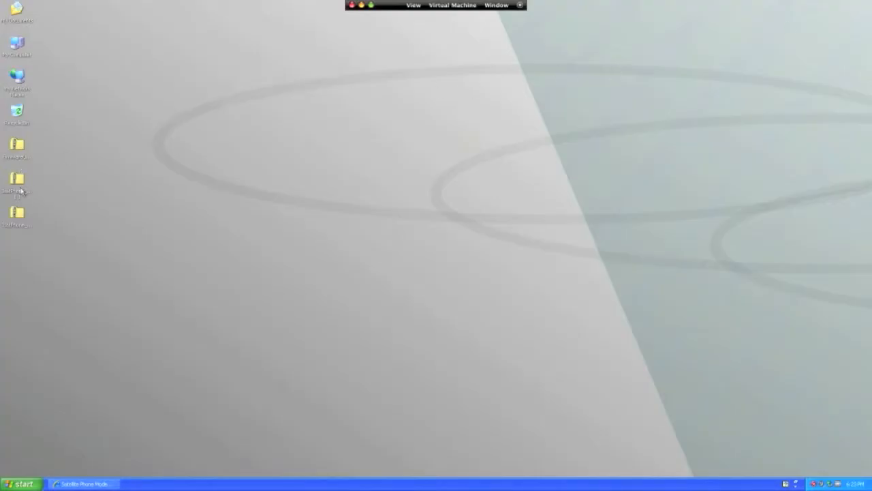
click(17, 213)
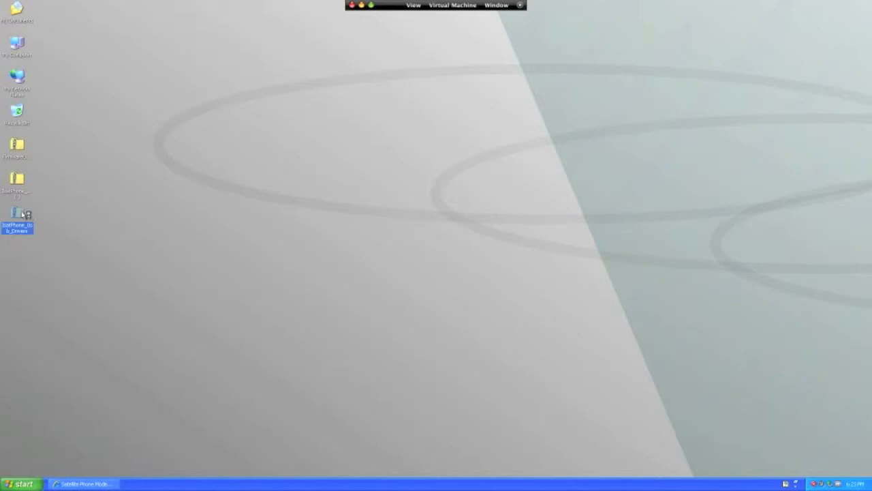
double_click(20, 215)
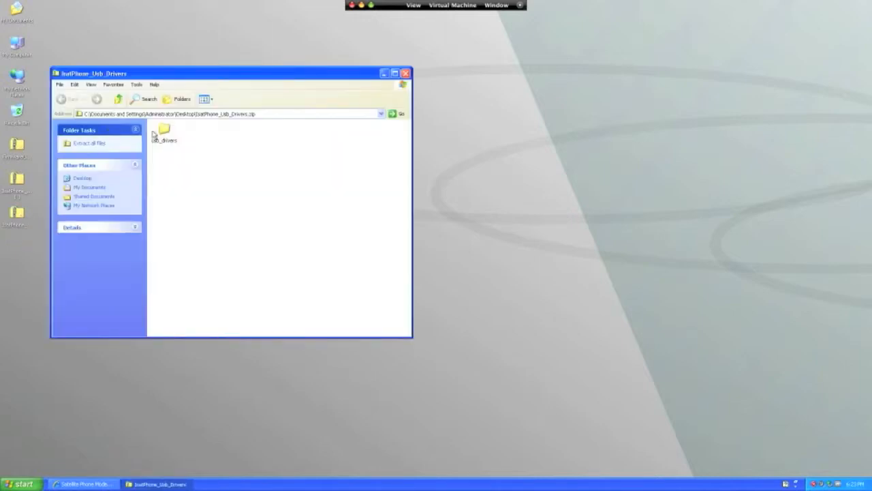
click(170, 133)
drag(170, 134, 463, 144)
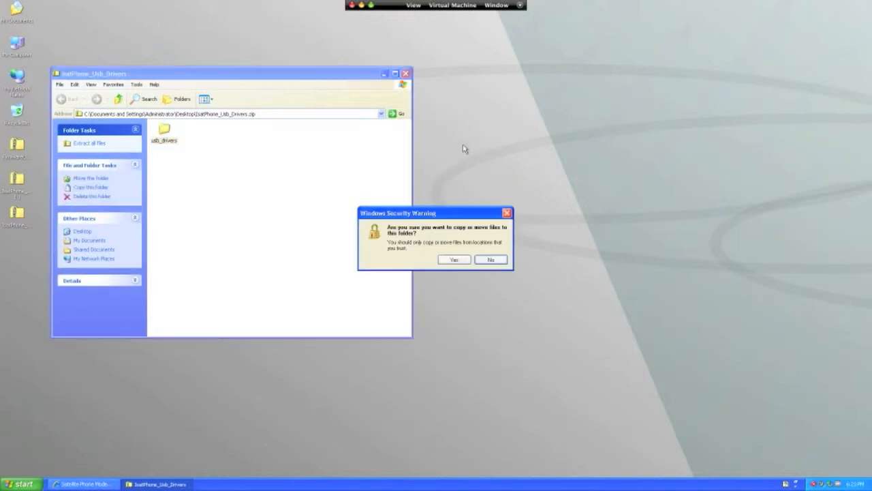
click(455, 259)
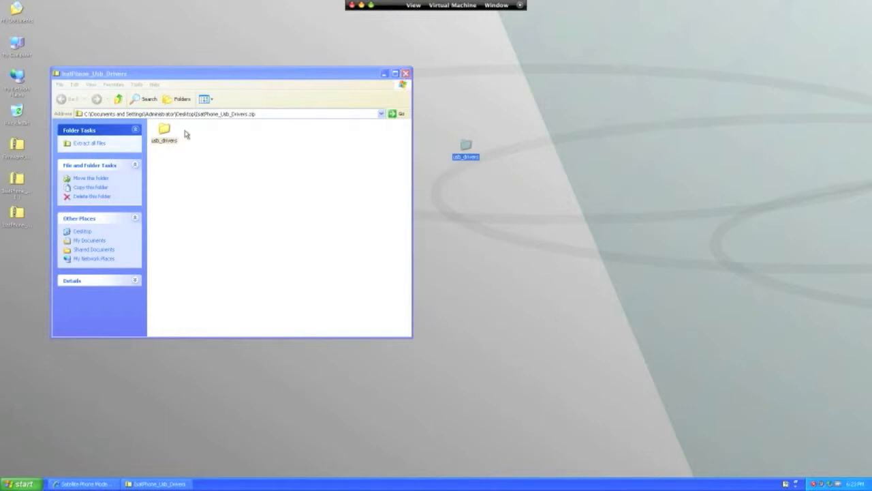
click(405, 73)
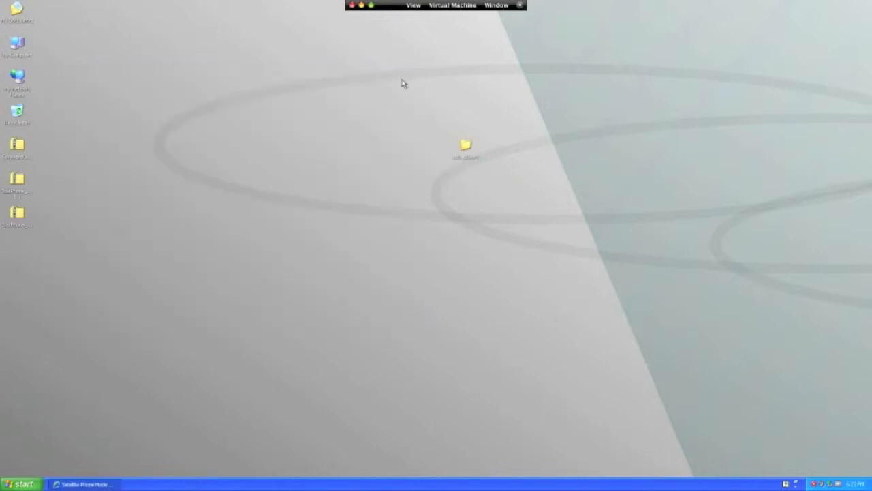
Step: Run Setup from the desktop usb_drivers folder and install the IsatPhone Pro USB drivers
double_click(466, 154)
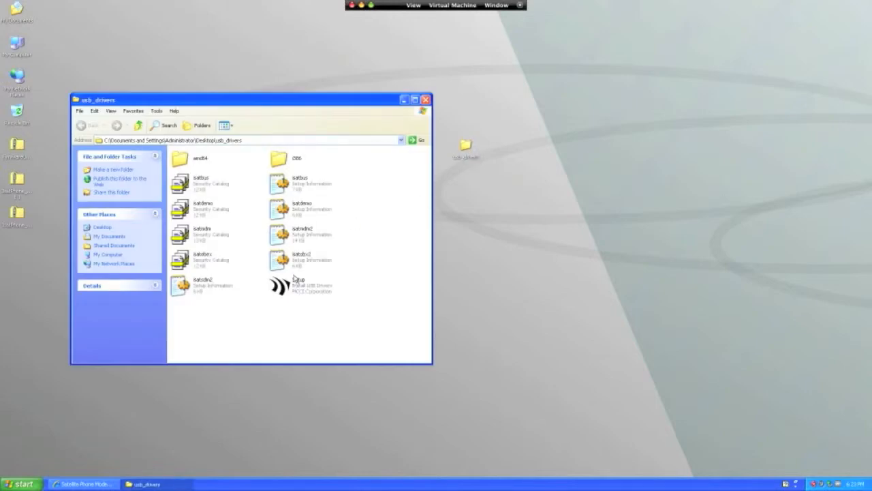
double_click(287, 286)
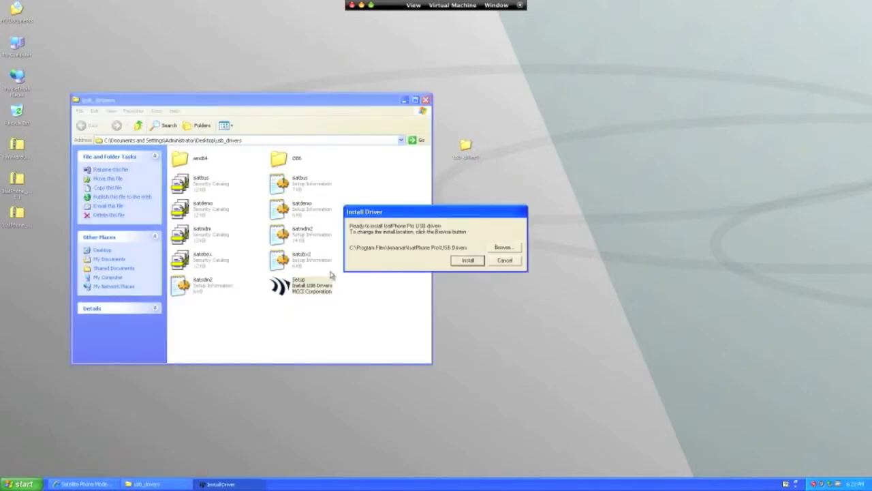
click(467, 262)
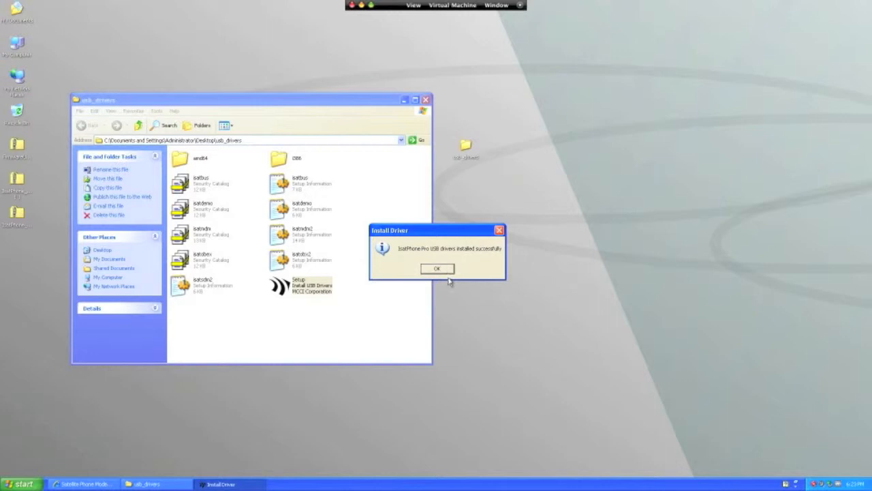
click(445, 270)
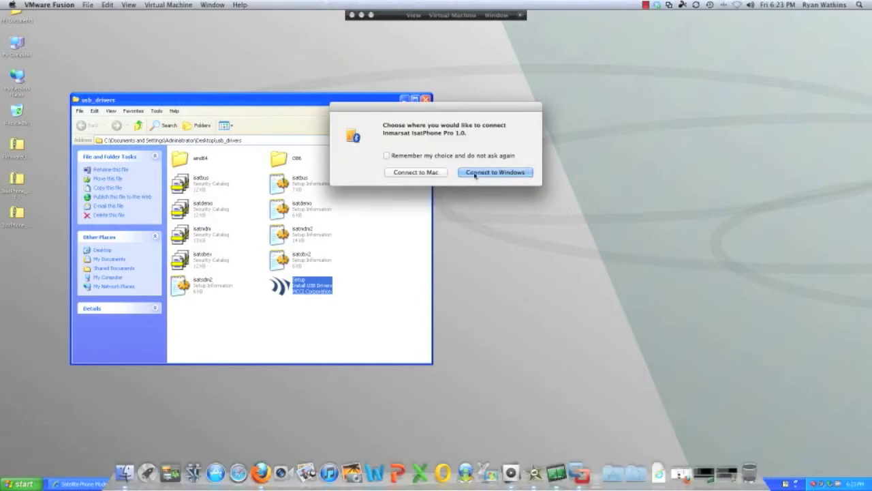
Step: Connect the IsatPhone Pro to Windows and automatically install its Composite Device software, allowing Windows Update this time only
click(495, 172)
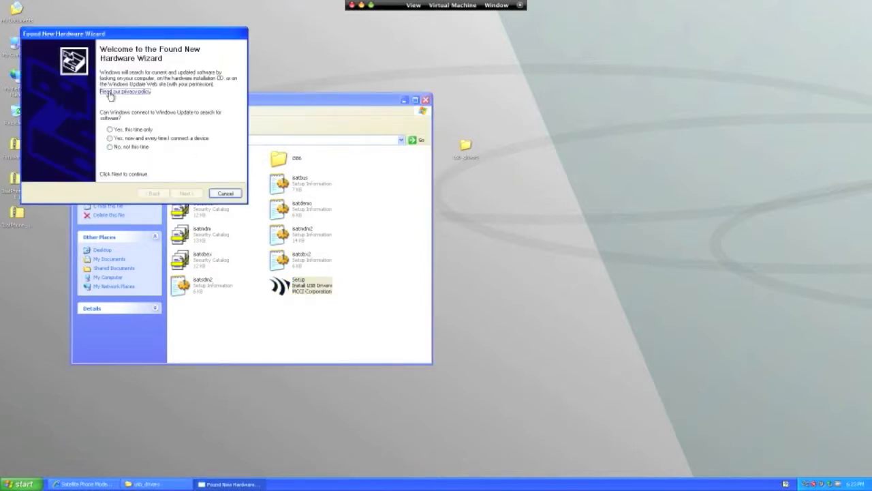
click(126, 131)
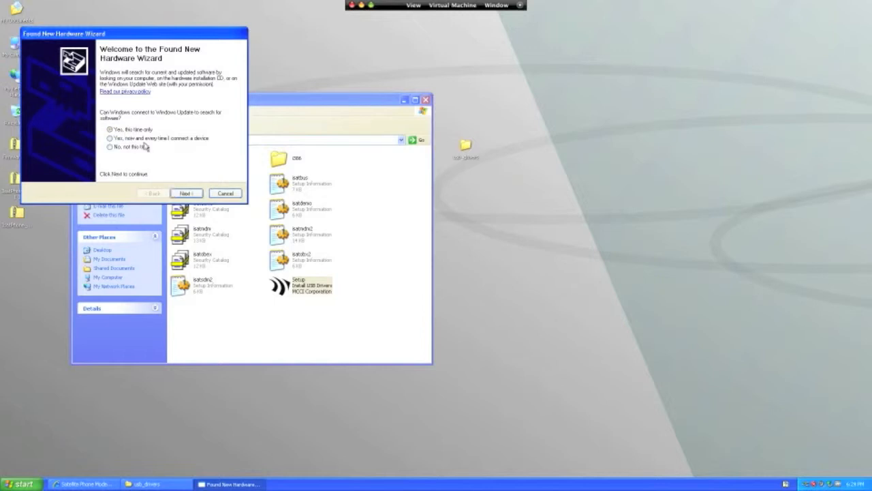
click(184, 194)
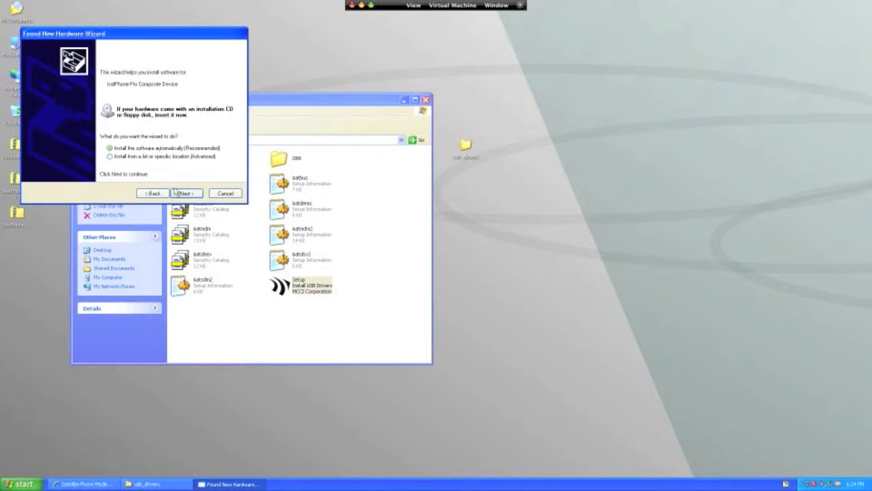
click(184, 194)
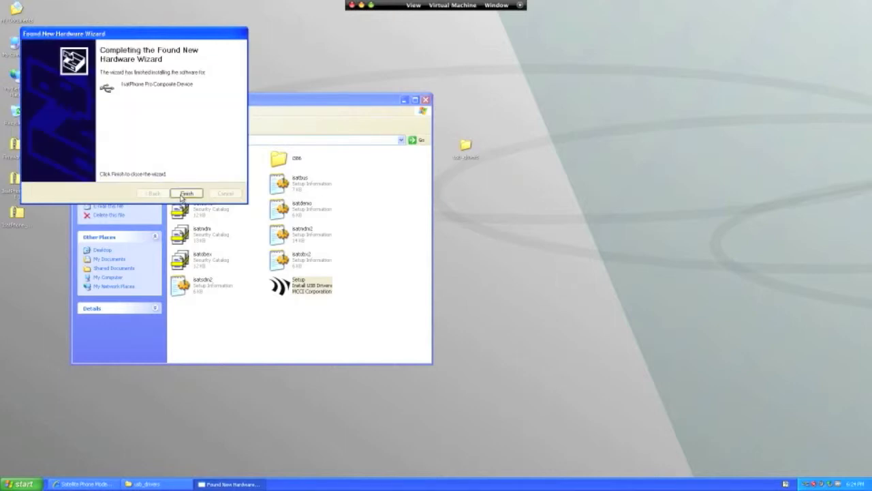
click(186, 194)
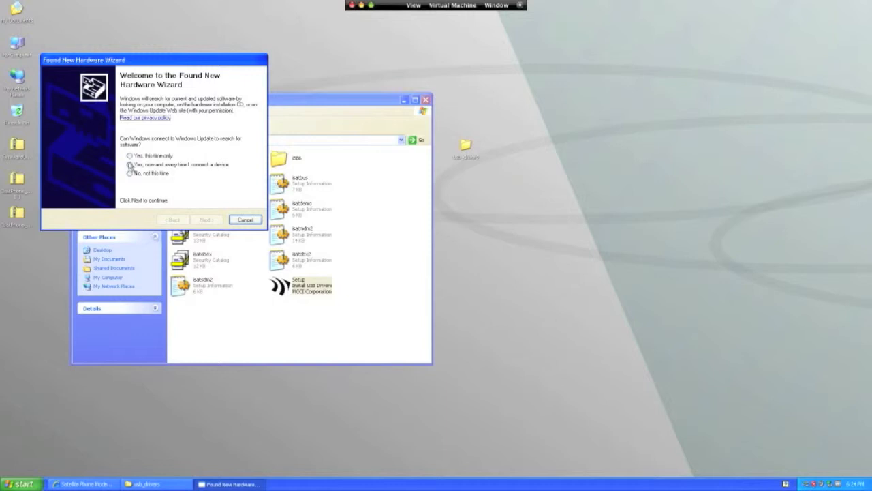
Step: Install the IsatPhone Pro 1.0 Modem software automatically, allowing Windows Update this time only
click(130, 156)
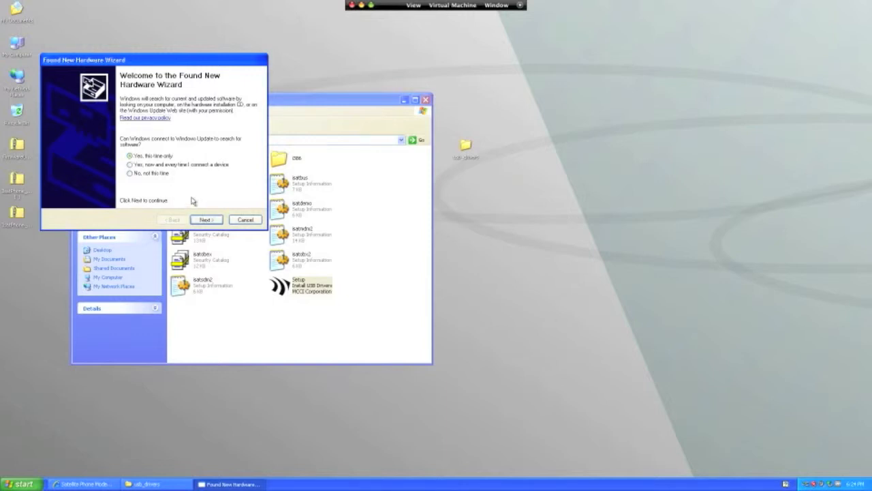
click(205, 220)
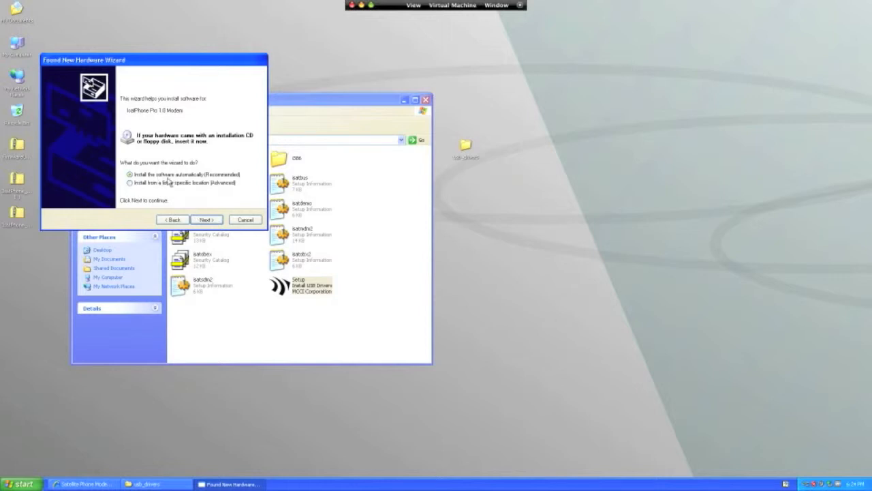
click(201, 221)
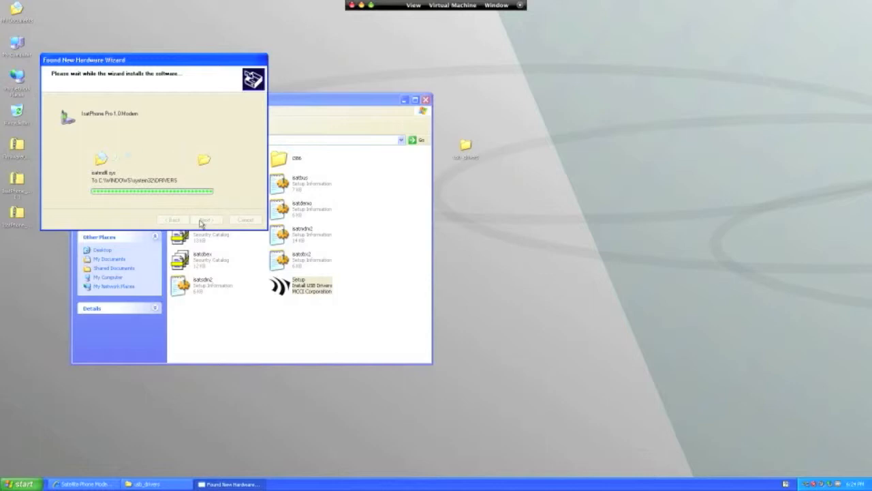
click(206, 220)
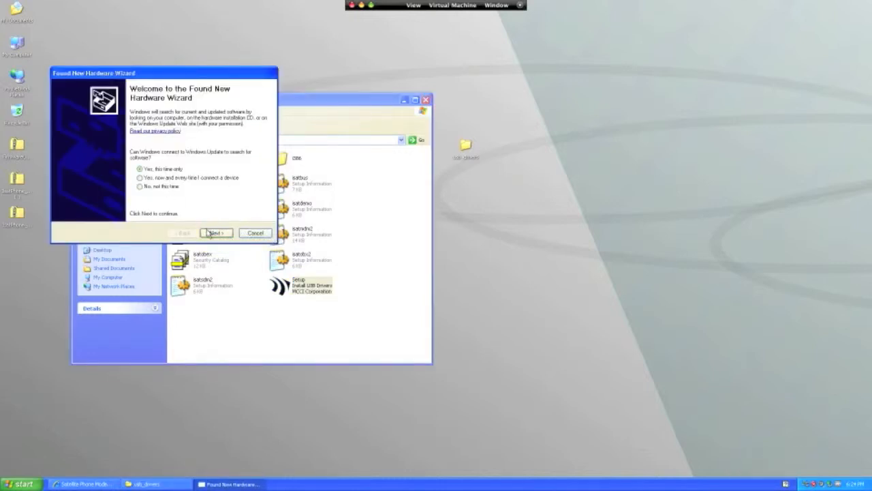
Step: Install the IsatPhone Pro 1.0 OBEX software automatically, with Windows Update allowed this time only
click(211, 234)
click(213, 233)
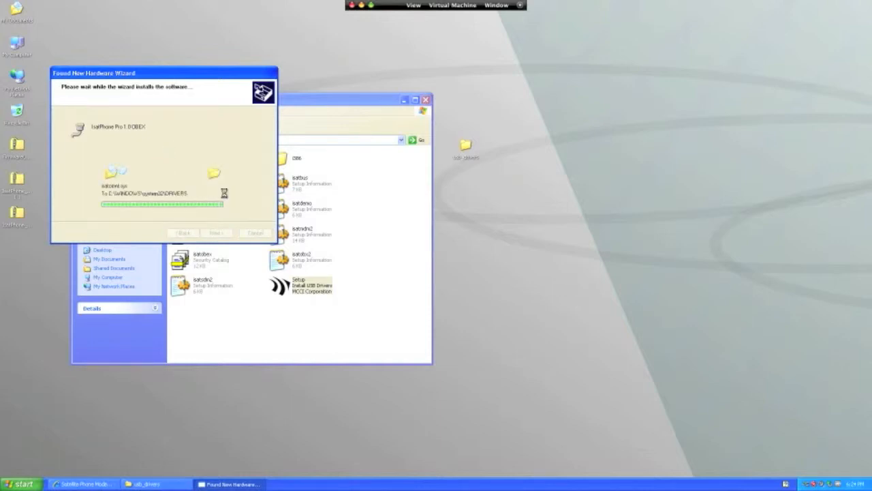
click(216, 233)
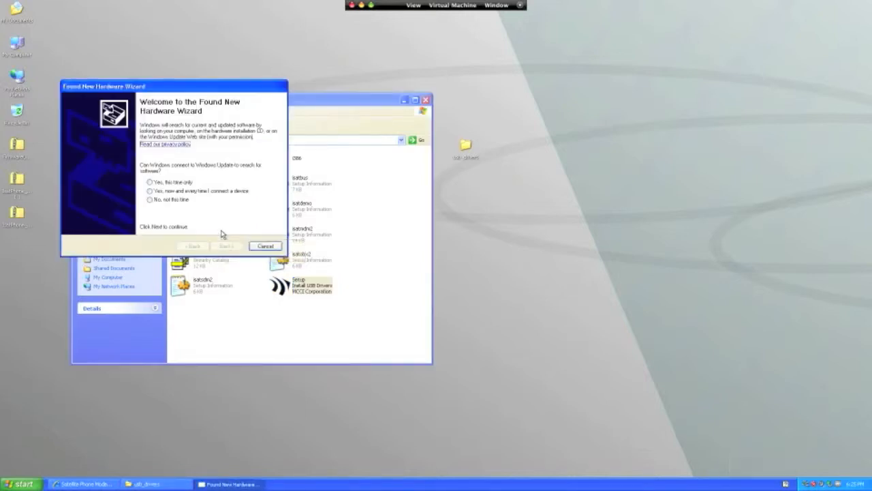
Step: Install the IsatPhone Pro 1.0 DFU Interface software automatically and close its hardware wizard
click(215, 246)
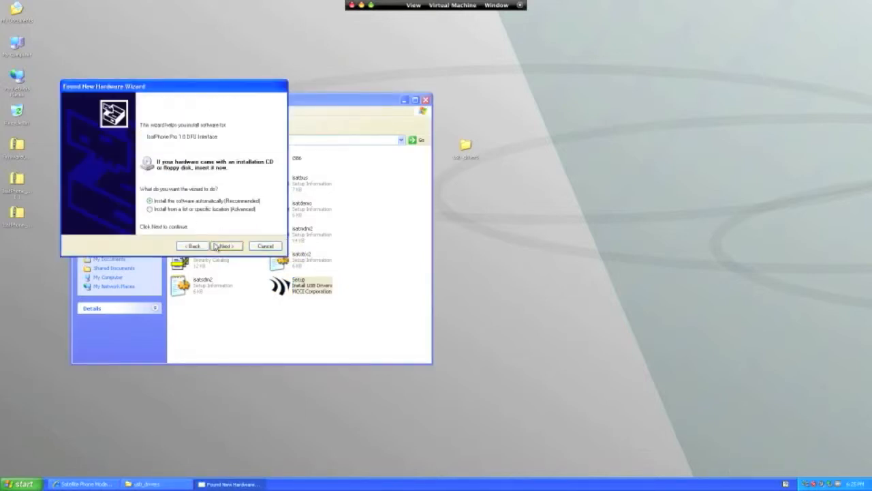
click(218, 247)
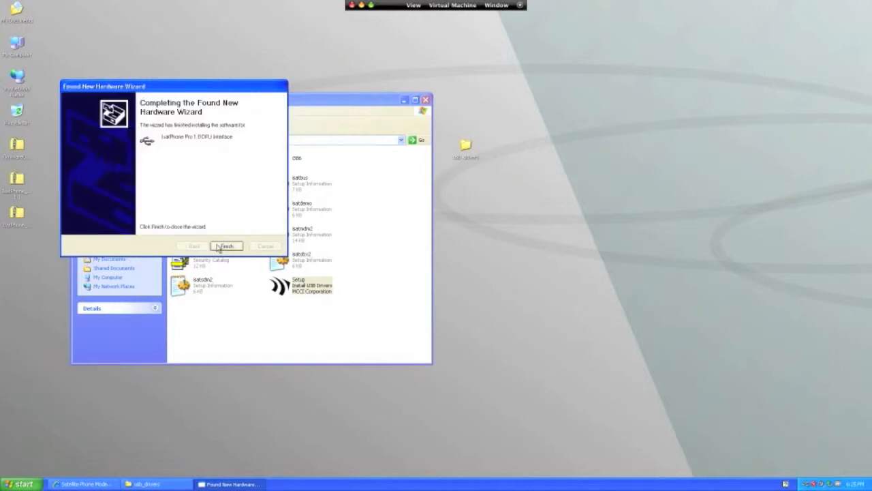
click(226, 246)
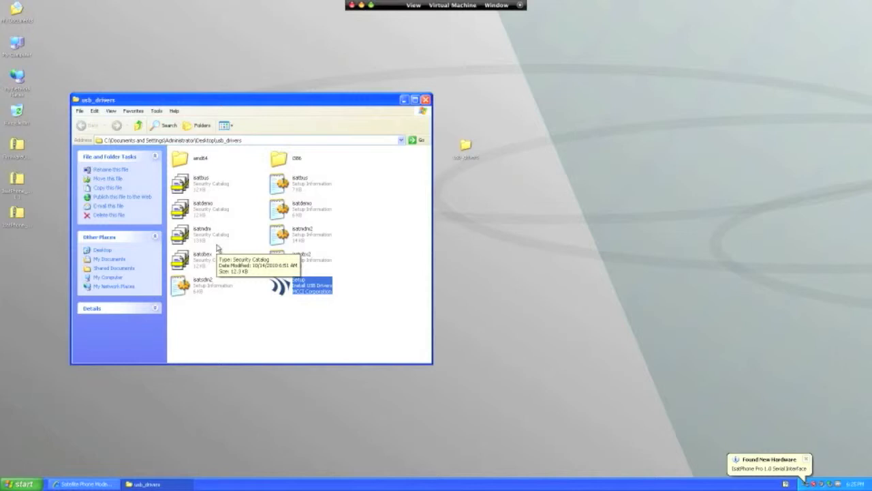
Step: Install the IsatPhone Pro 1.0 Serial Interface software automatically, allowing Windows Update this time only, and close the usb_drivers folder
click(181, 195)
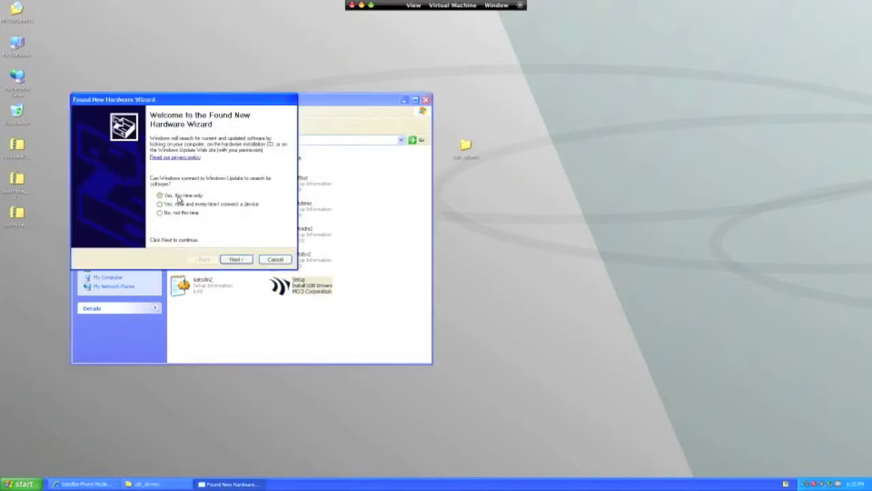
click(236, 260)
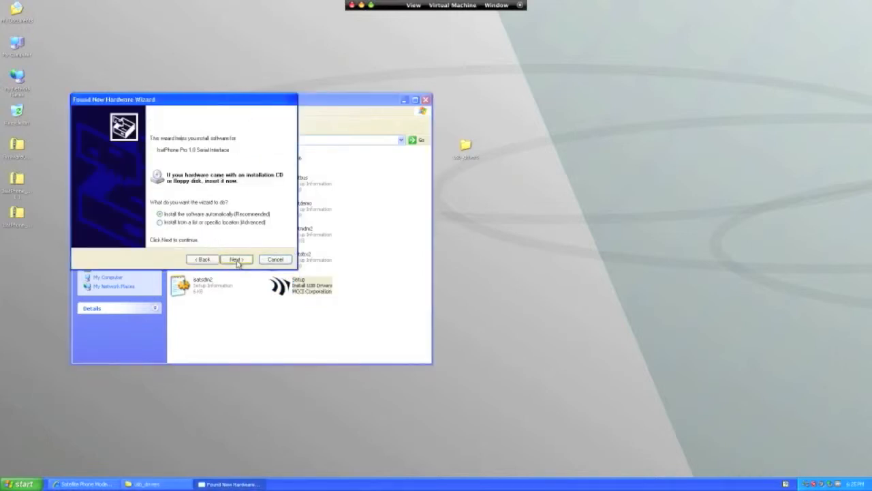
click(236, 260)
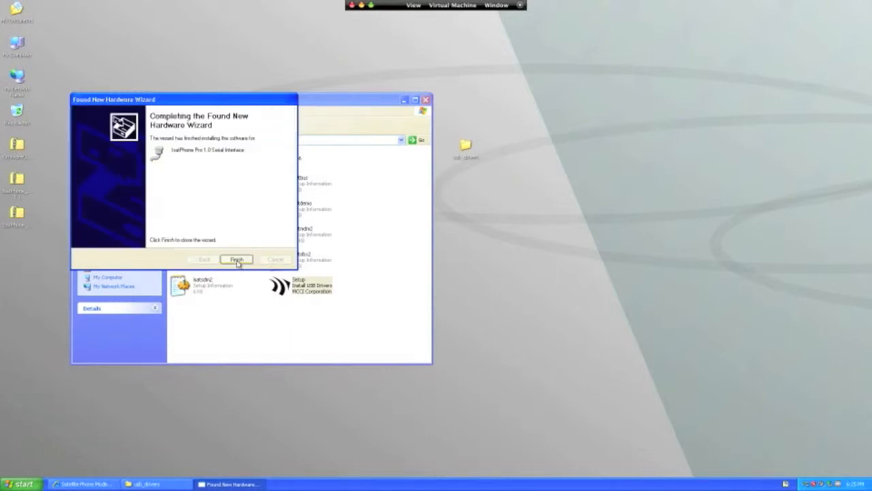
click(236, 260)
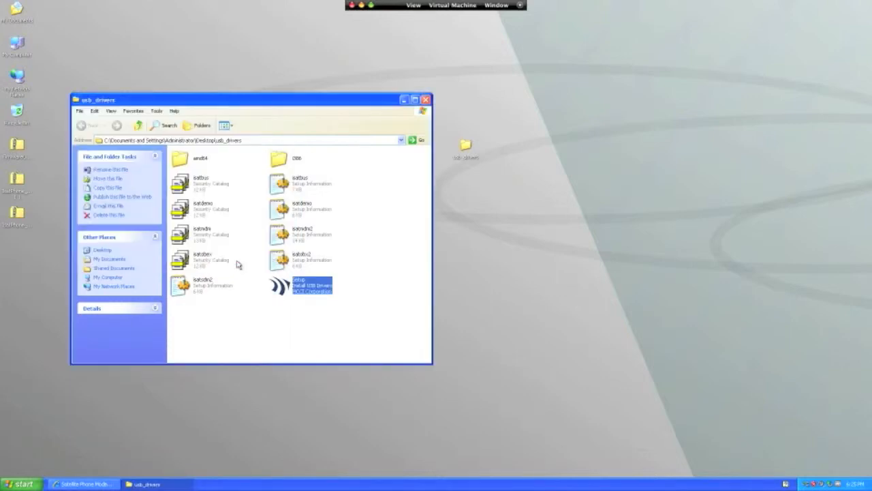
click(425, 99)
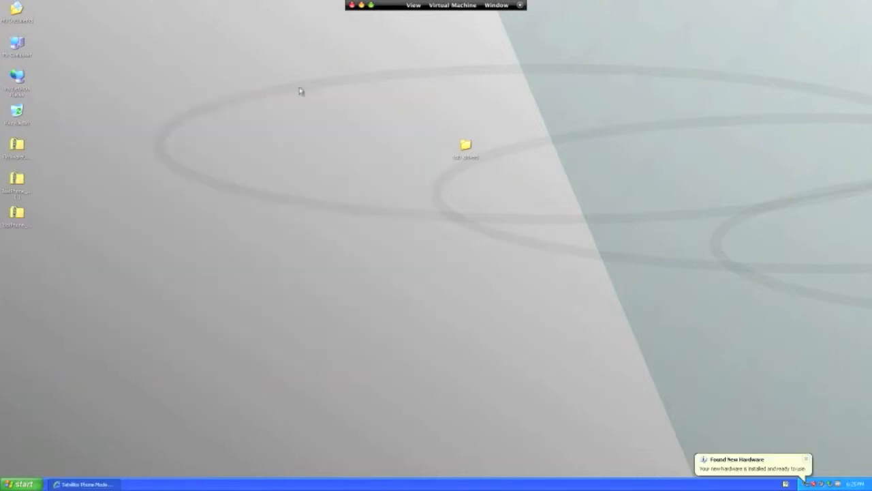
Step: Examine the COM and LPT ports in the computer's Device Manager for the IsatPhone Pro interfaces, and close Computer Management
right_click(15, 46)
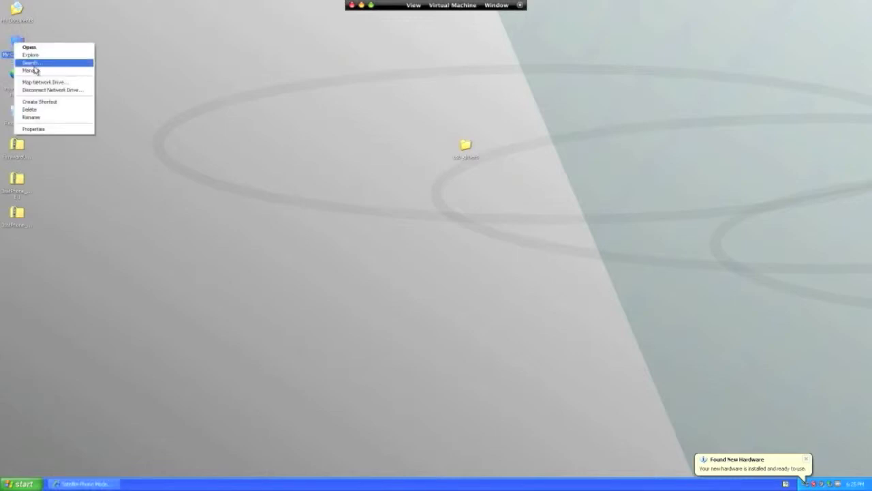
click(32, 71)
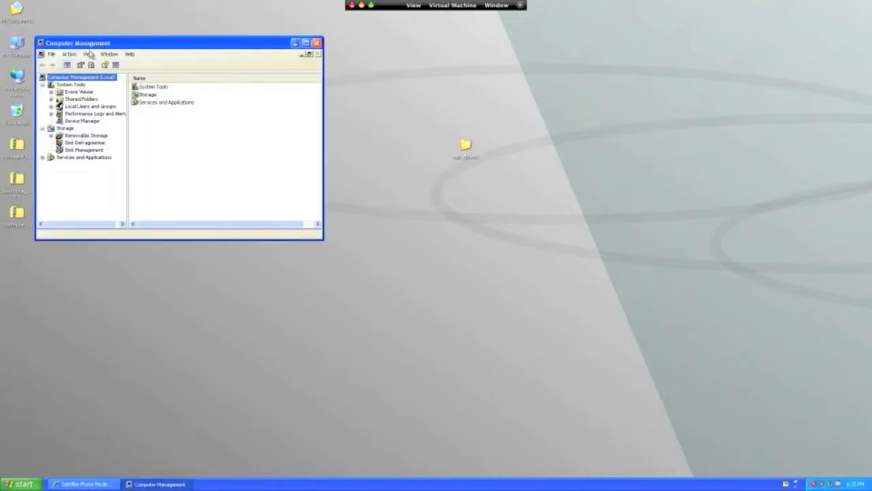
click(82, 121)
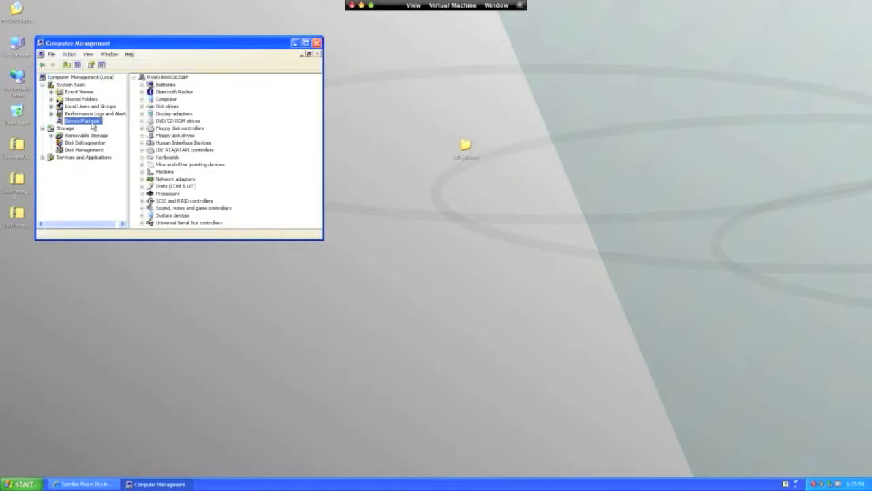
drag(320, 238, 365, 282)
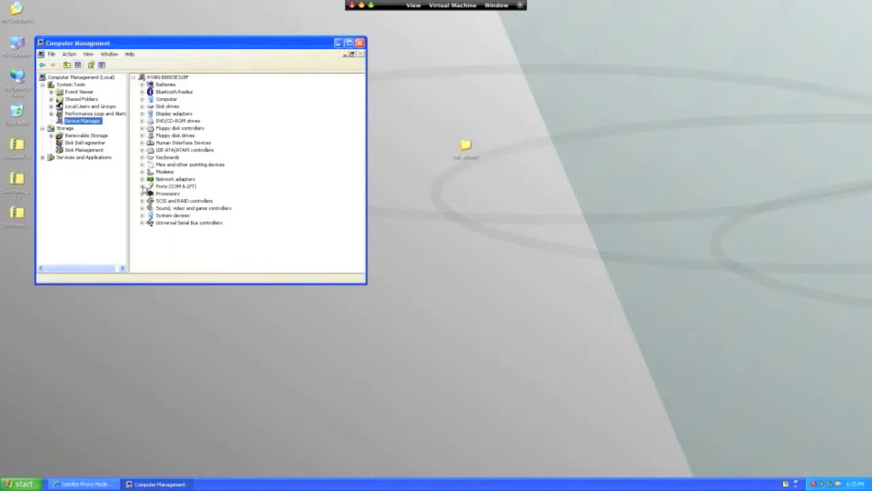
click(142, 188)
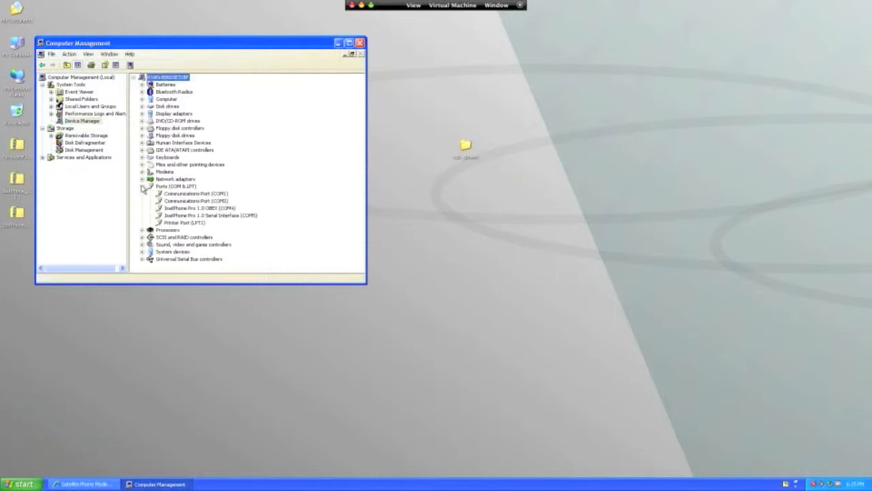
click(142, 188)
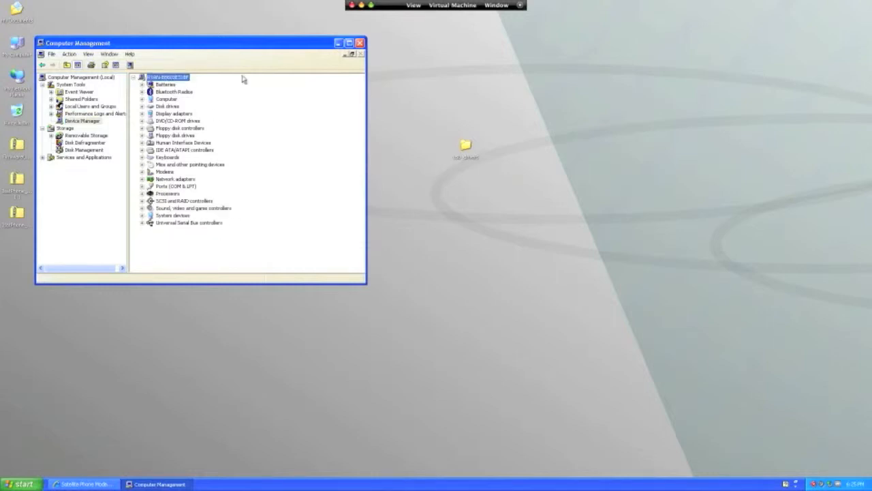
click(360, 43)
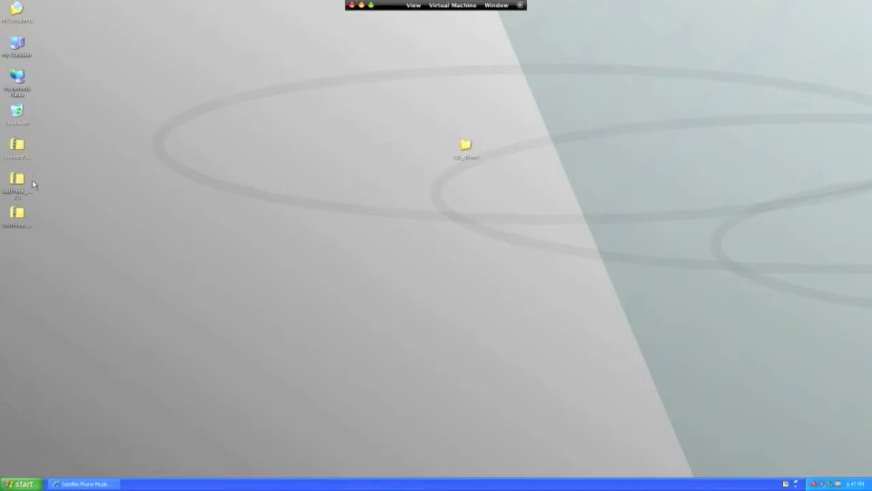
Step: Copy the FirmwareUpgradeTool installer out of its zip archive onto the desktop, allowing the copy, and close the archive
click(23, 146)
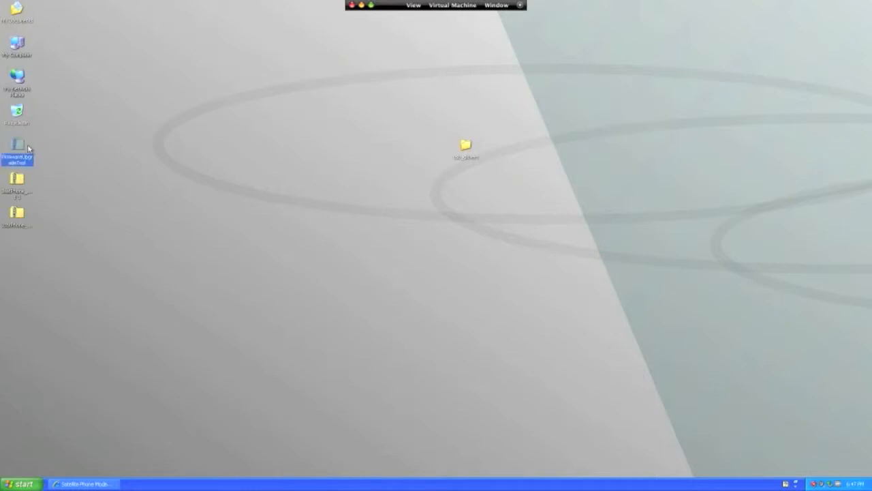
double_click(18, 146)
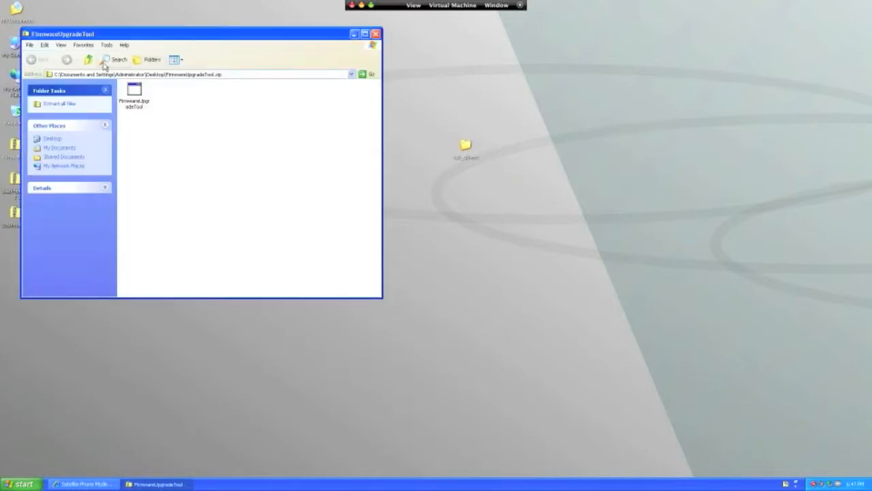
drag(134, 94, 220, 337)
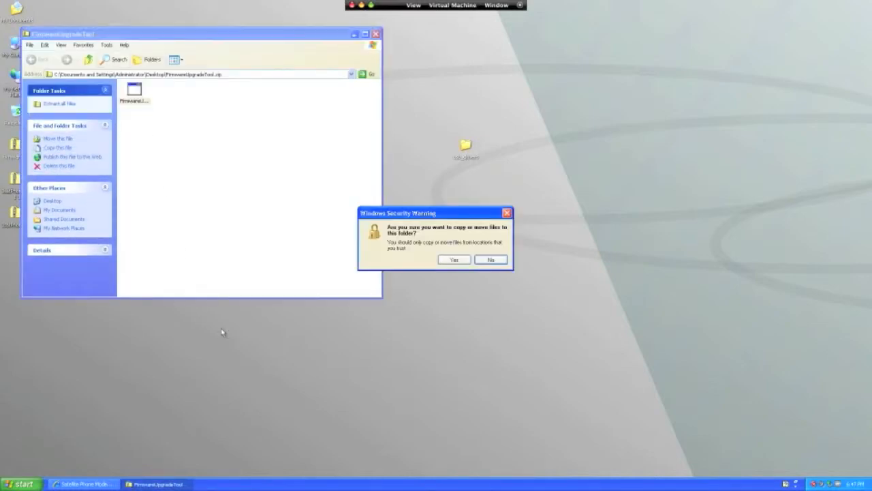
click(453, 260)
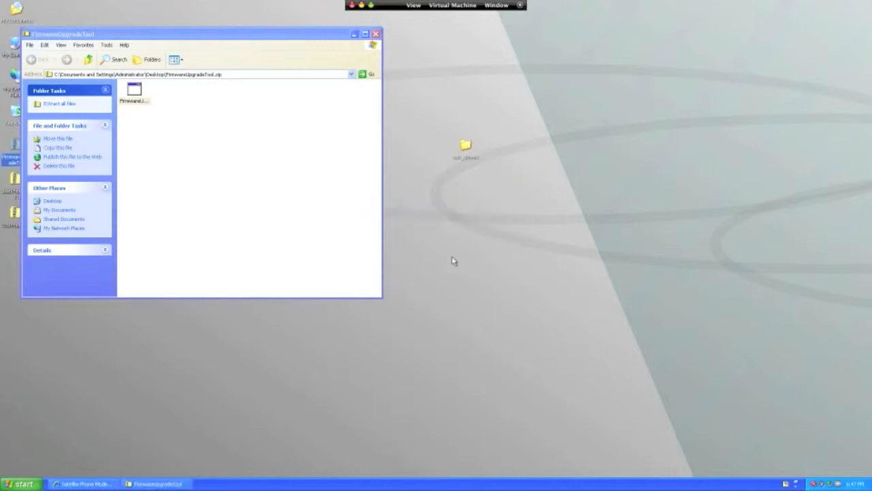
click(375, 34)
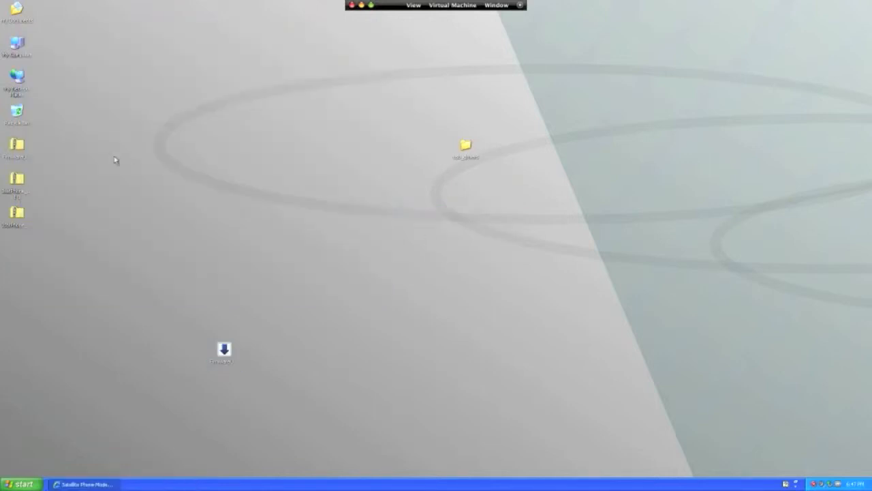
Step: Copy the prod-build-v4.1.1-DFU folder from the IsatPhone Pro firmware version 4 1 1 archive onto the desktop and close the archive
click(10, 182)
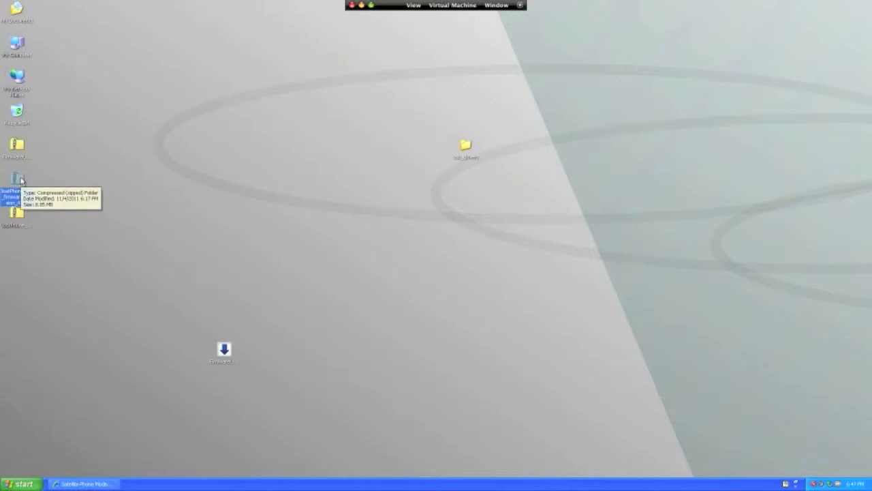
double_click(22, 180)
drag(195, 172, 209, 70)
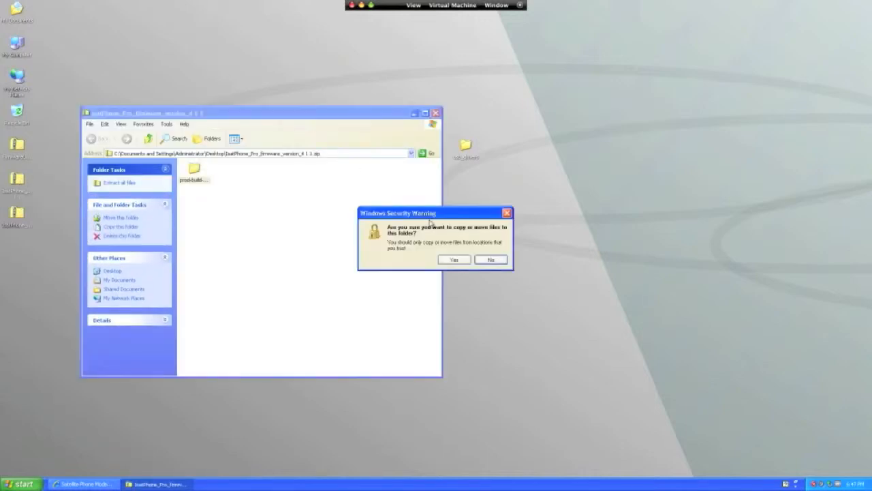
click(441, 260)
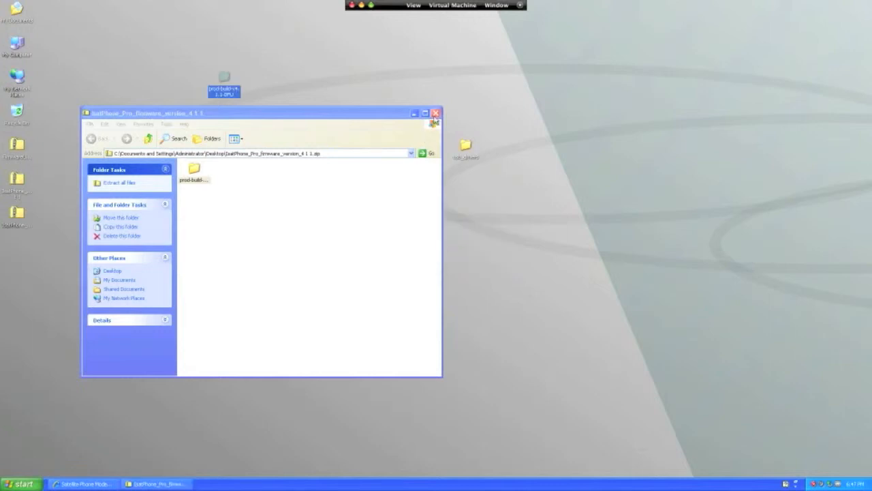
click(435, 113)
Step: Install the IsatPhone Pro firmware upgrade tool from the desktop installer in English, accepting the licence agreement, and run the application on finishing
drag(225, 349, 229, 196)
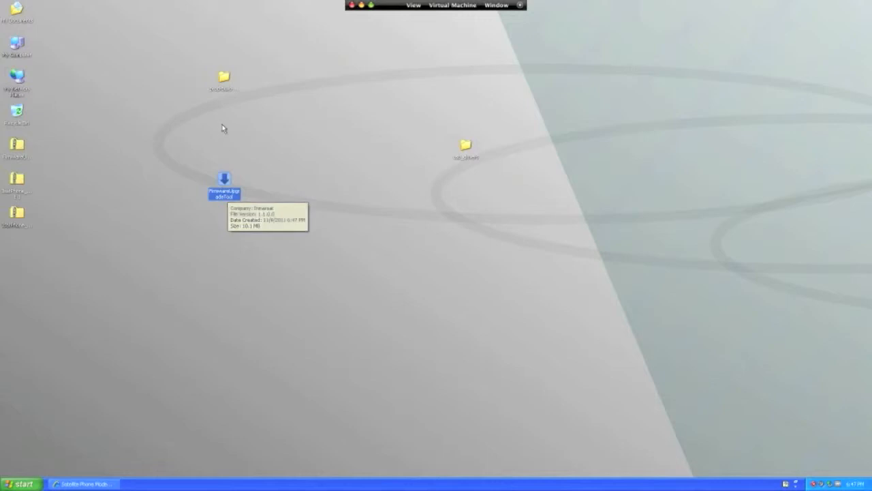
double_click(224, 180)
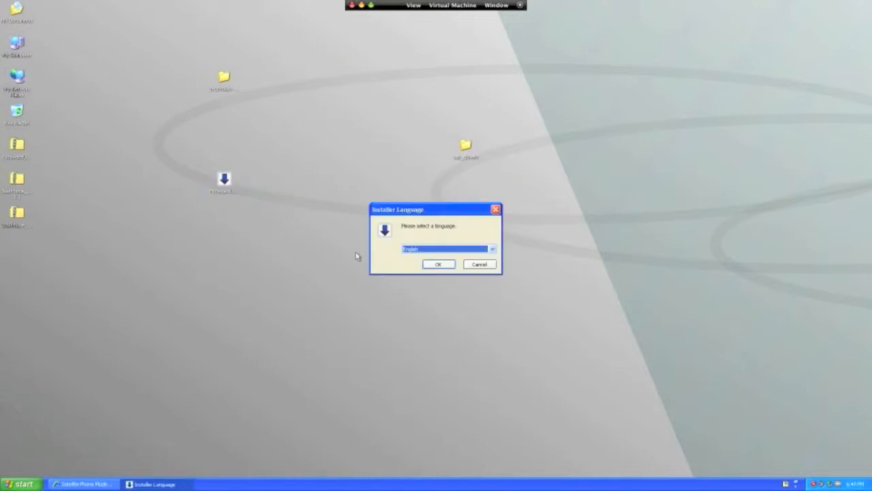
click(447, 266)
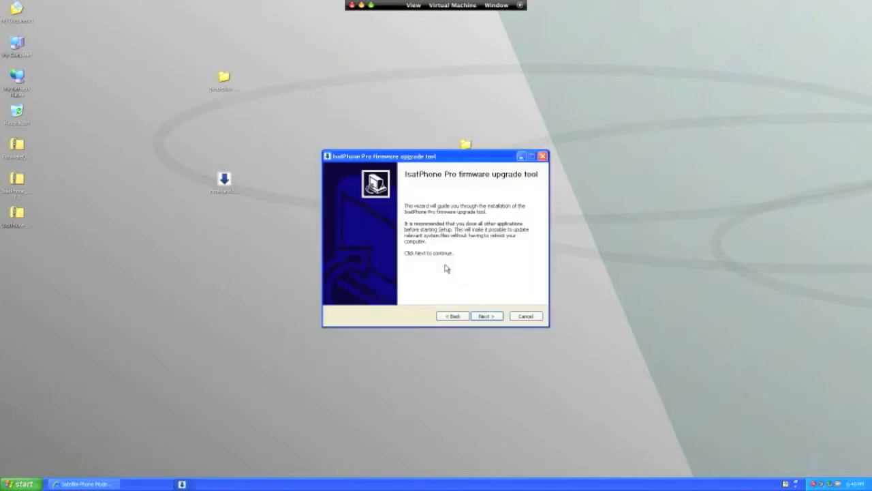
click(482, 316)
click(413, 289)
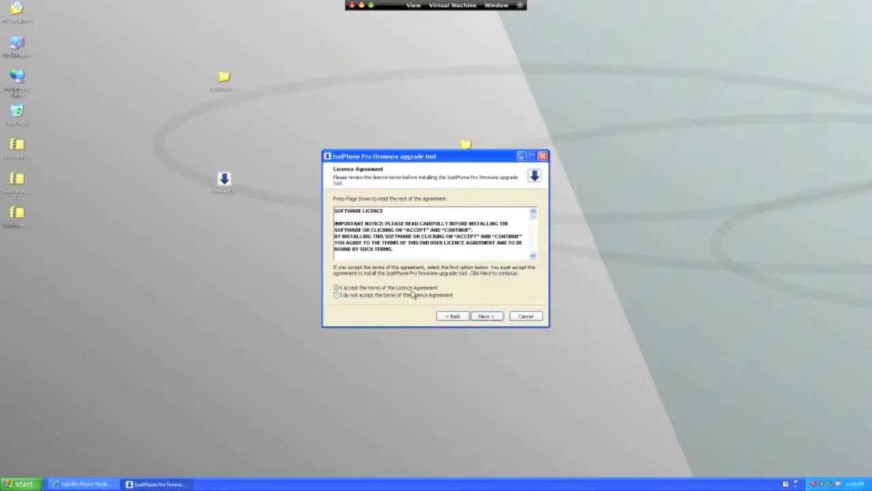
click(484, 316)
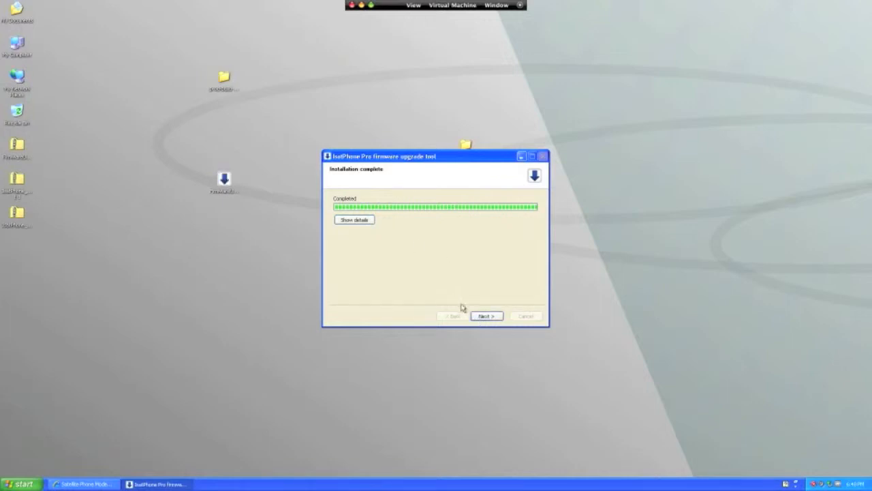
click(487, 319)
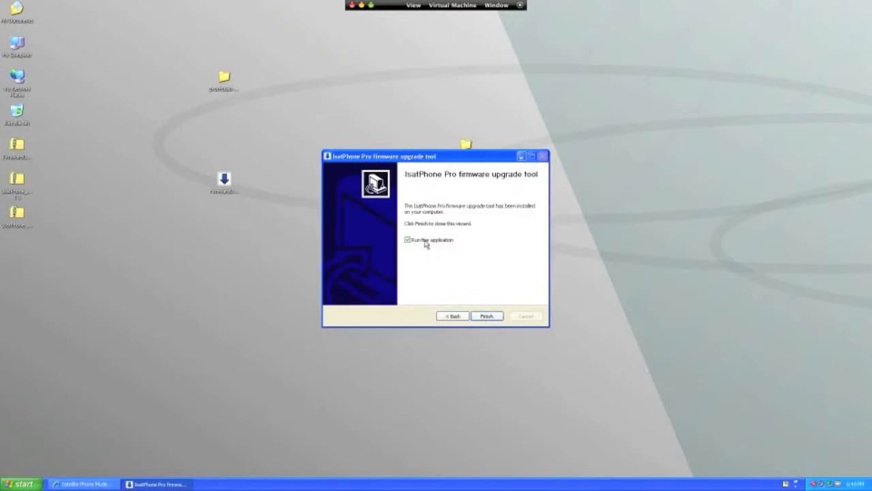
click(487, 317)
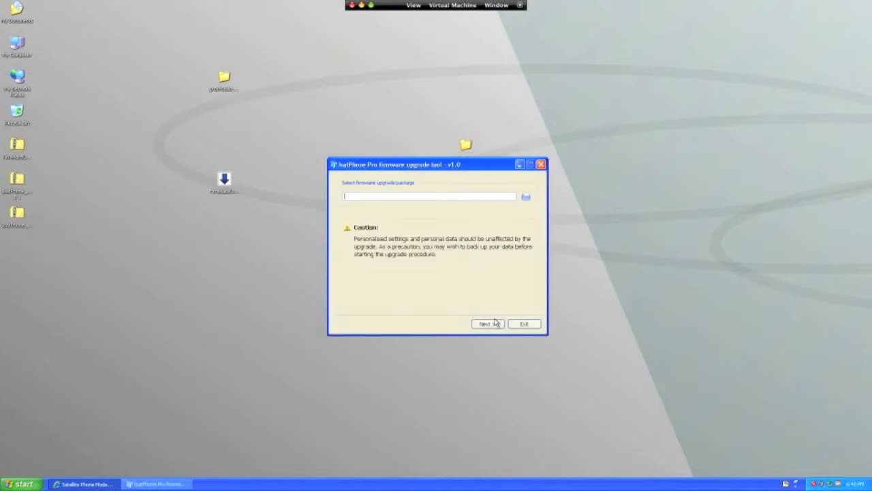
Step: Load the prod-build-v4.1.1-DFU package from its desktop folder into the firmware upgrade tool and start the upgrade
drag(459, 170, 461, 181)
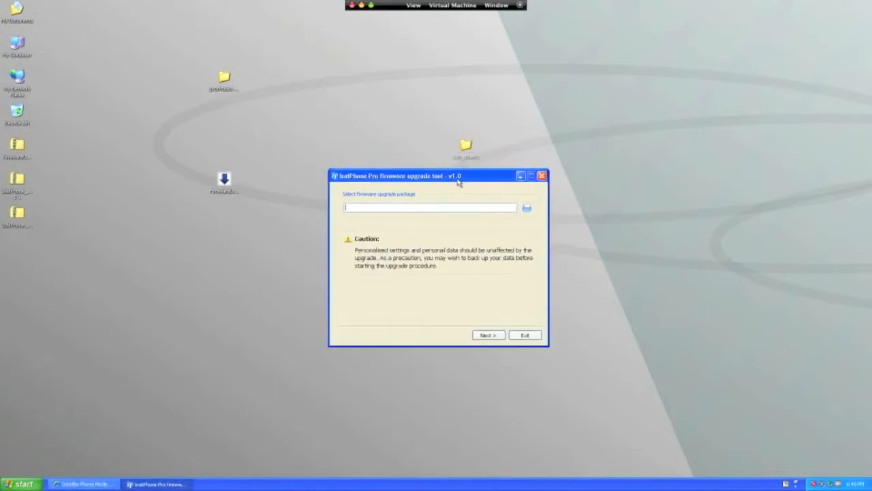
click(528, 209)
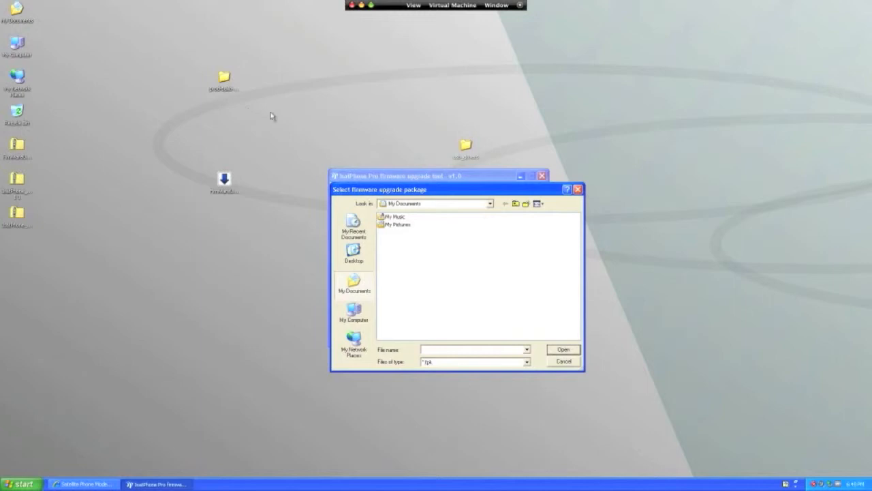
click(355, 255)
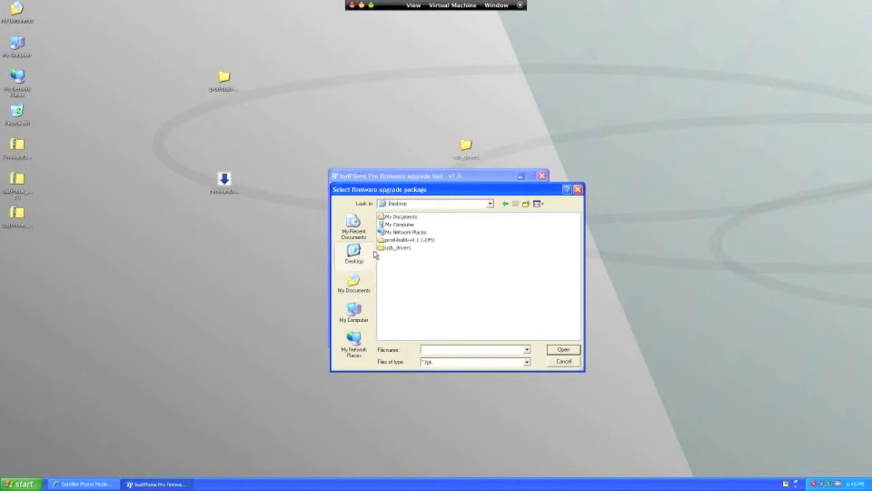
click(399, 243)
double_click(400, 242)
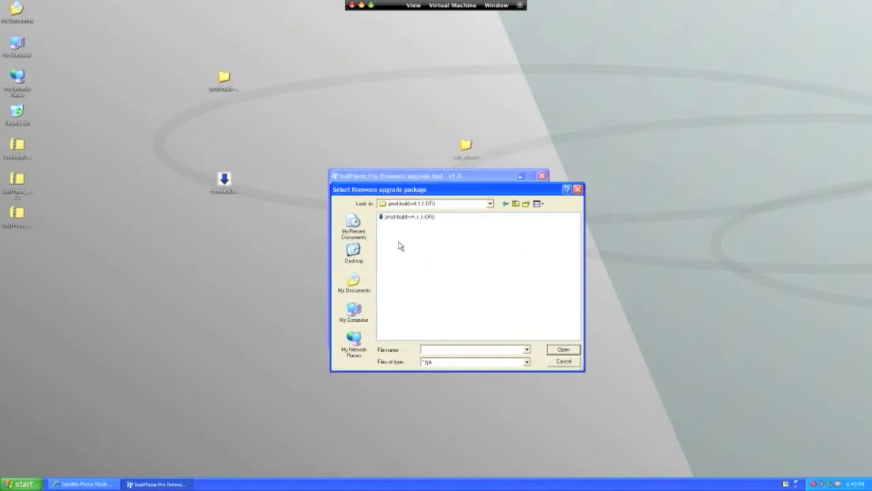
click(399, 218)
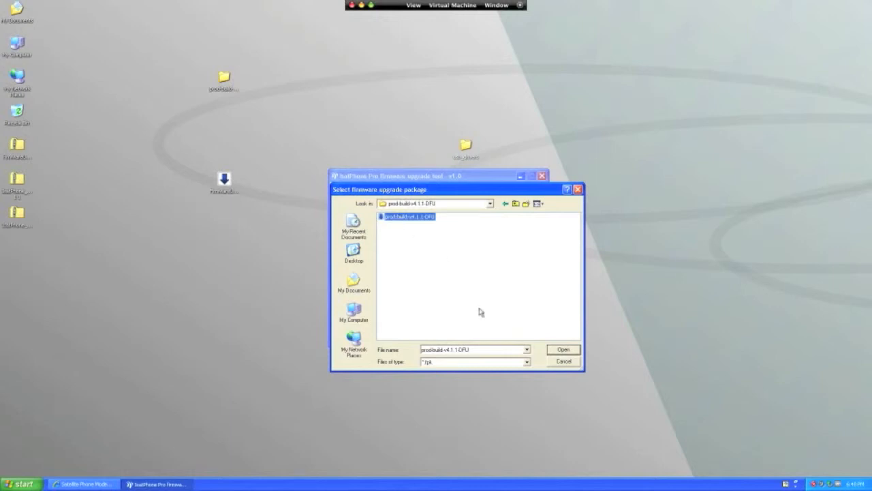
click(556, 352)
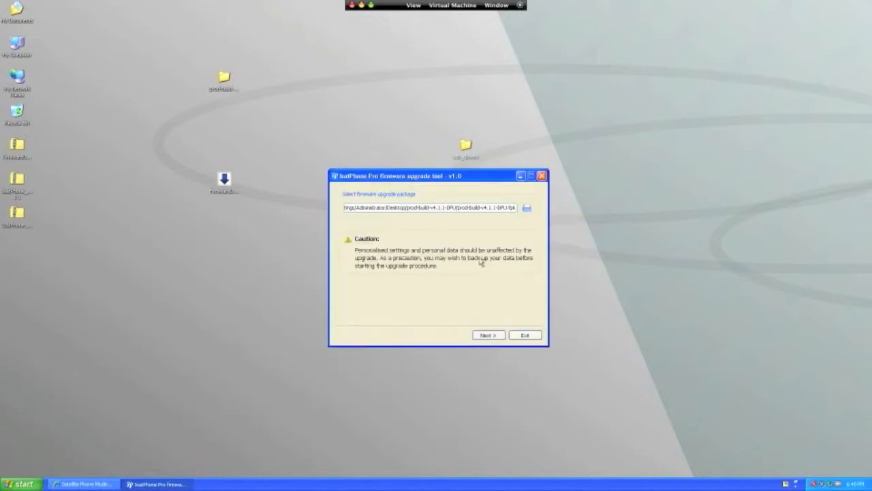
click(498, 337)
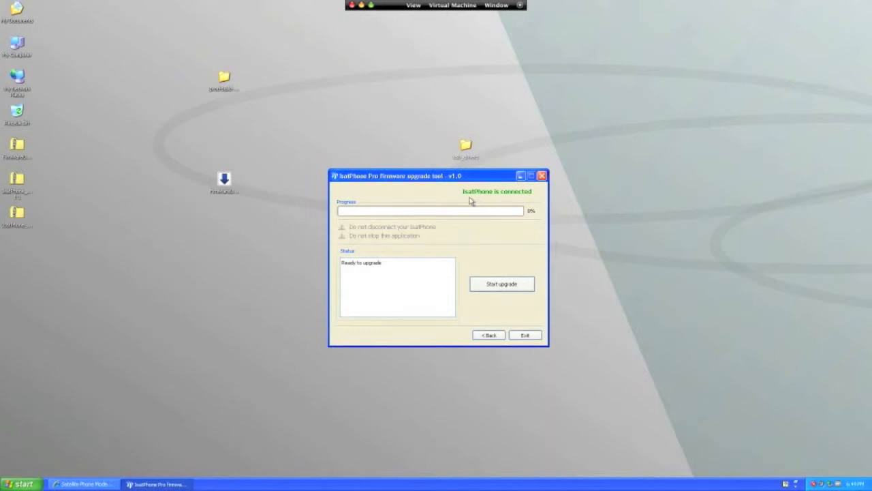
click(481, 287)
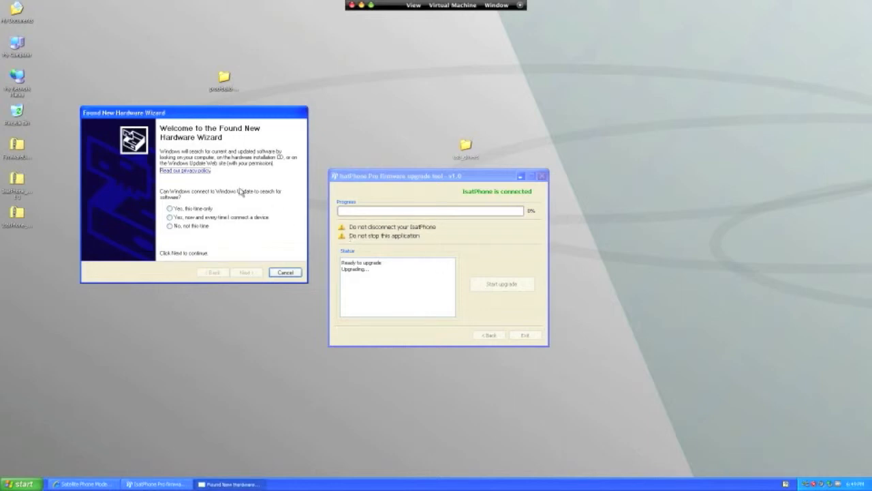
Step: Try to install the new USB Device's software automatically, allowing Windows Update this time only, and finish the wizard
click(197, 210)
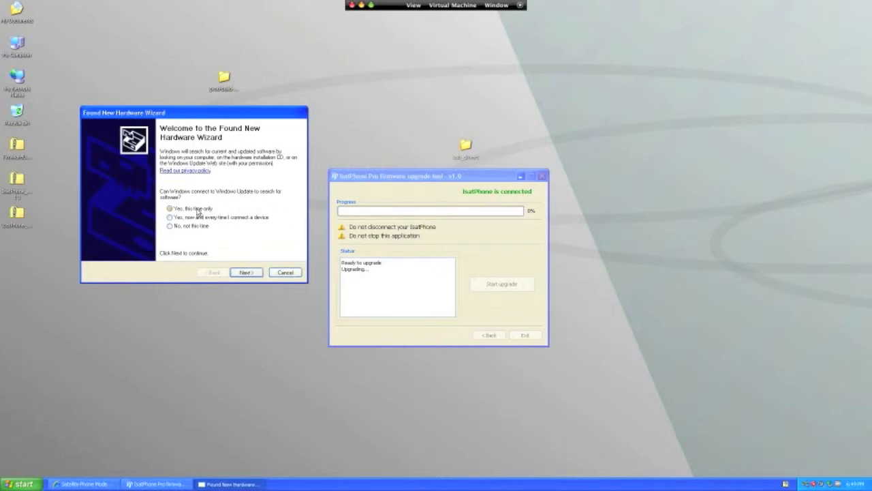
click(242, 273)
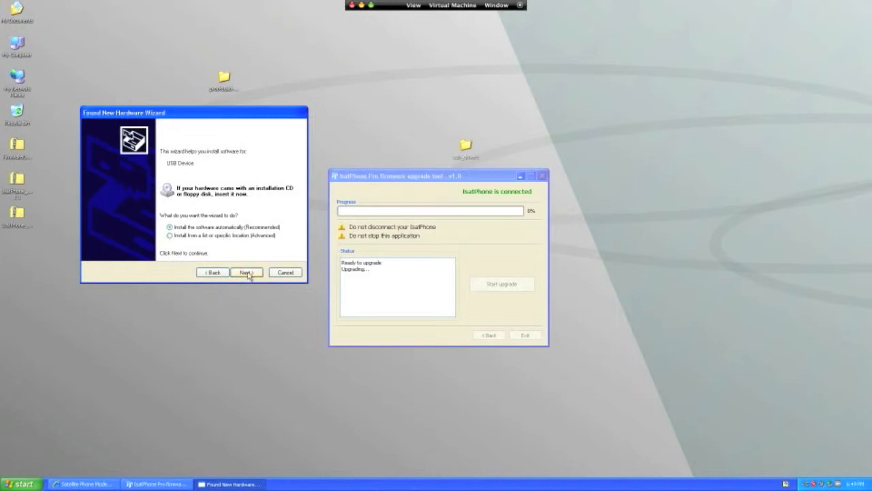
click(247, 273)
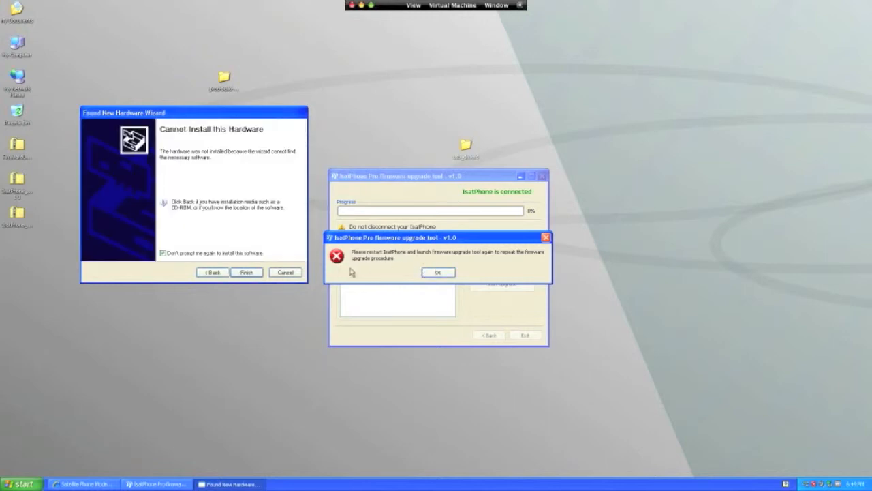
click(246, 273)
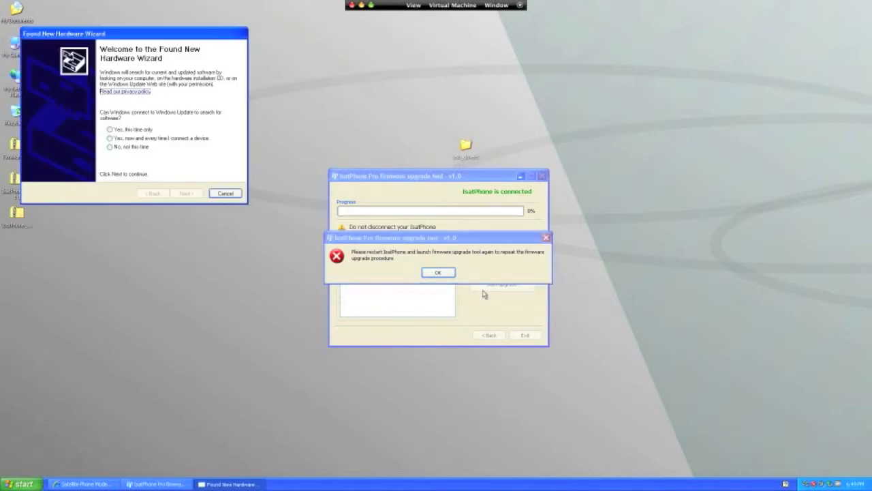
Step: Install the IsatPhone Pro 1.0 DFU Interface software automatically, allowing Windows Update this time only, and finish the wizard
click(109, 130)
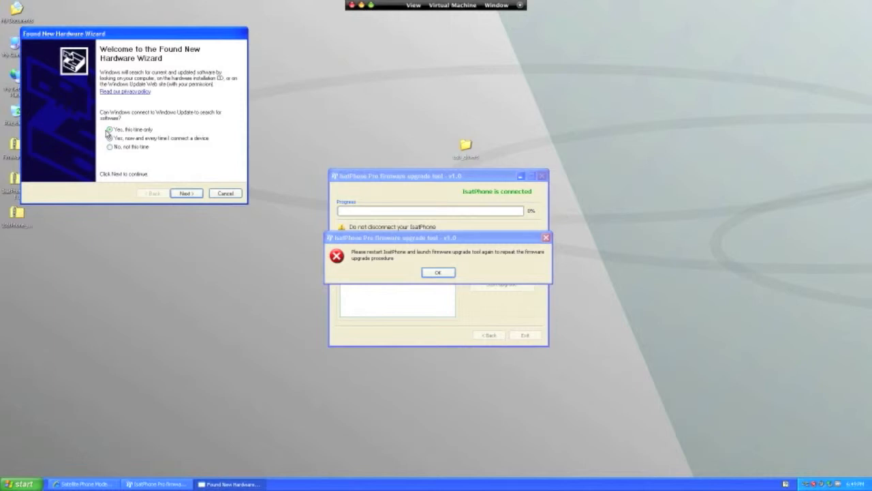
click(186, 193)
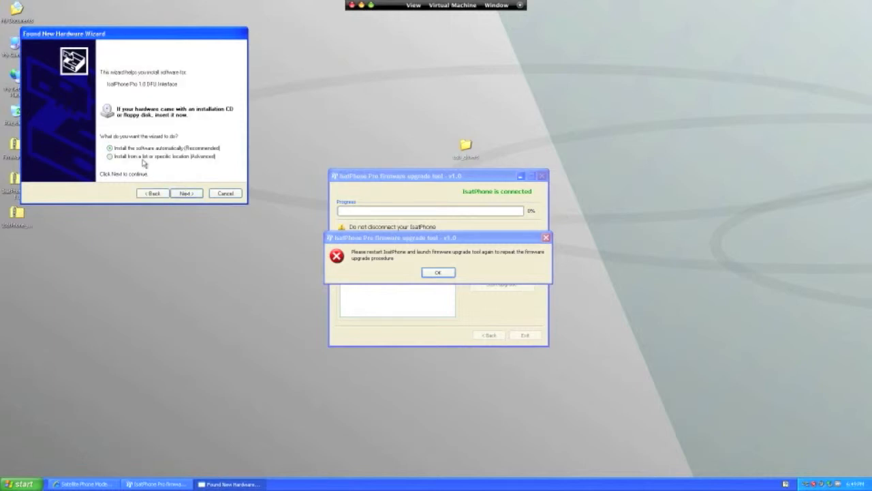
click(182, 193)
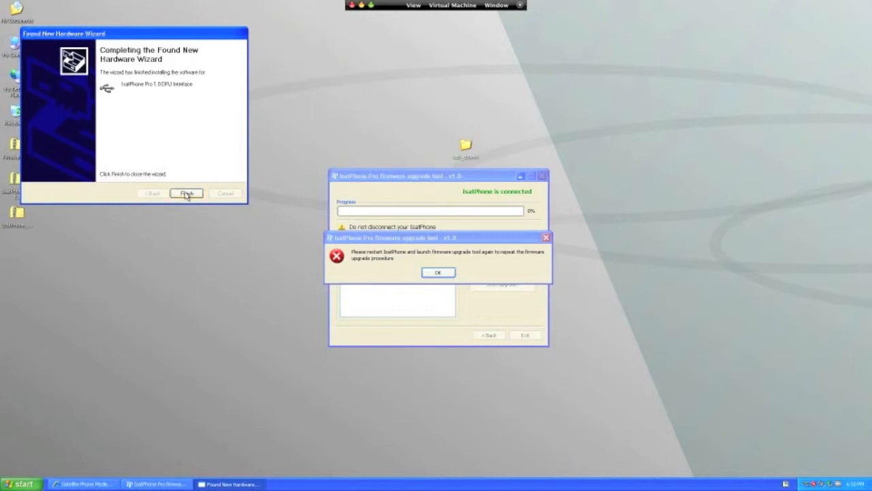
click(187, 194)
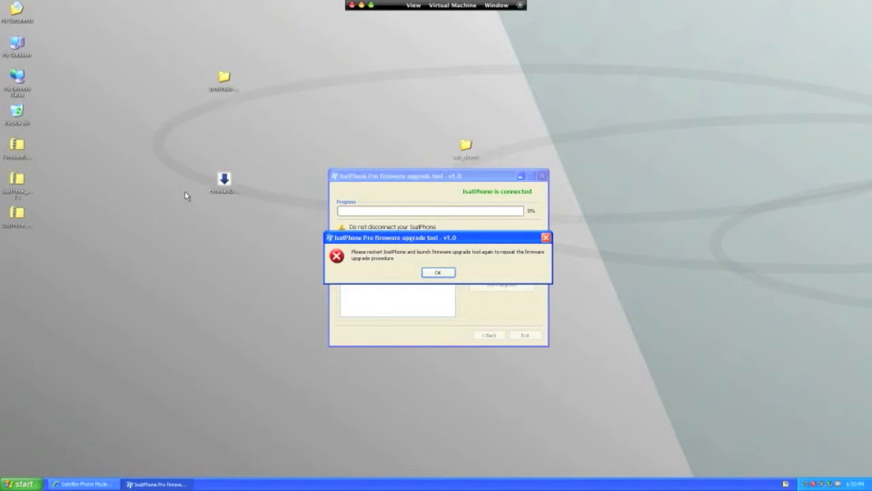
Step: Dismiss the upgrade error and the new-hardware notice, and relaunch the IsatPhone Pro firmware upgrade tool
click(445, 273)
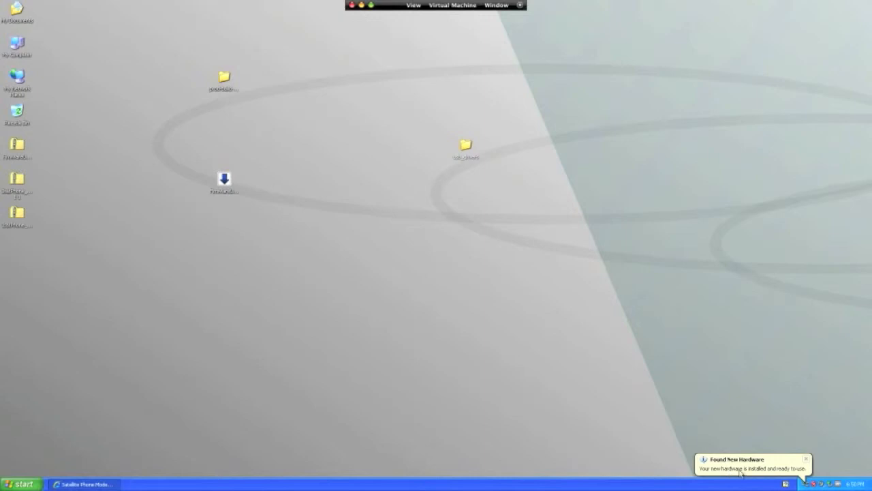
click(806, 458)
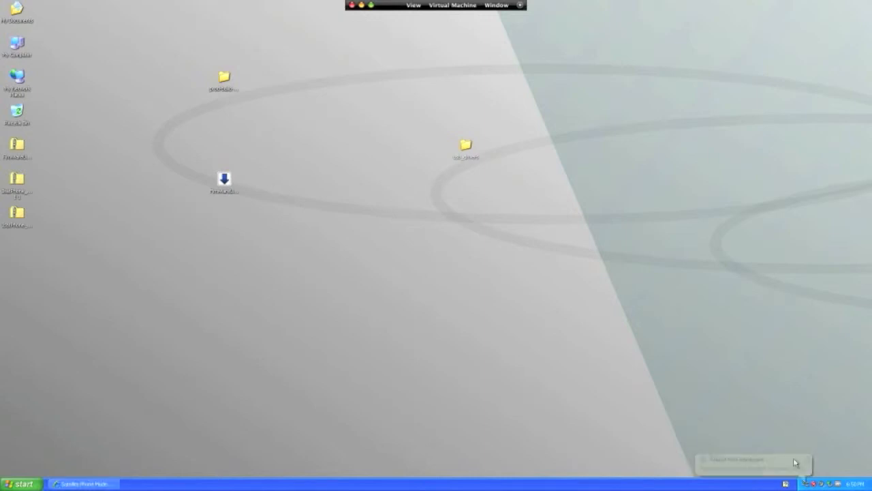
click(61, 485)
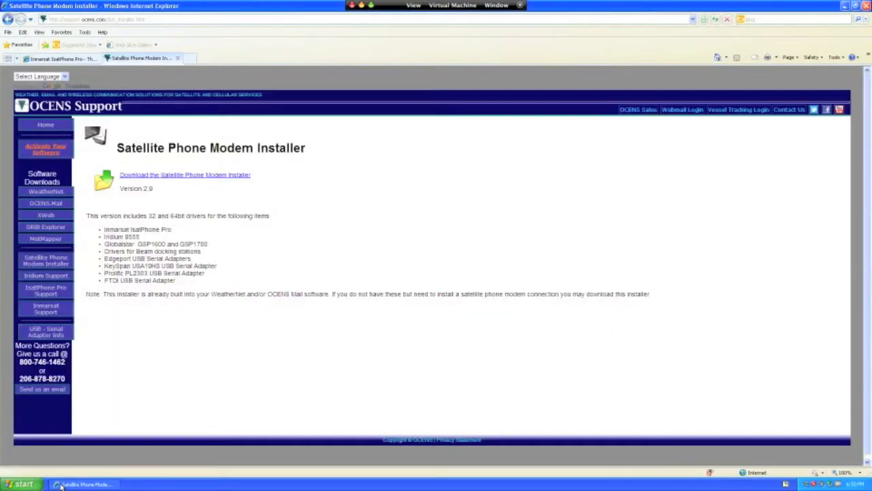
click(61, 484)
click(41, 486)
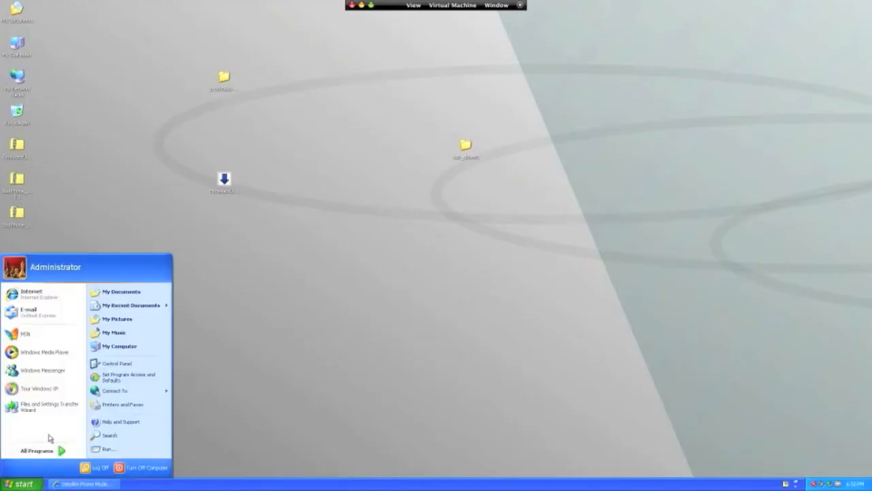
mouse_move(59, 450)
mouse_move(89, 368)
mouse_move(259, 368)
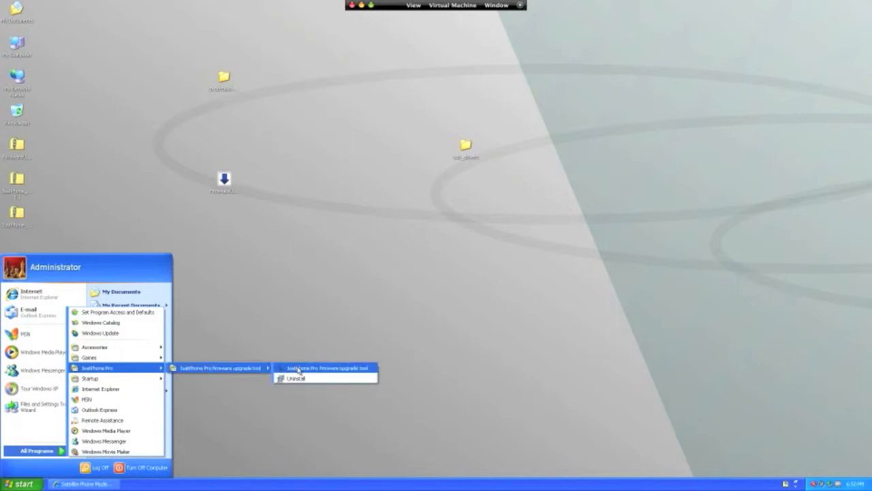
click(298, 371)
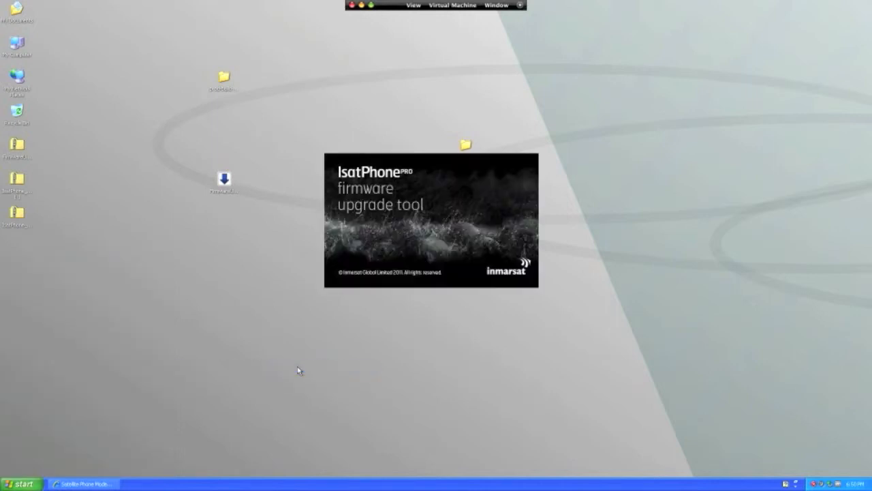
click(7, 484)
mouse_move(27, 453)
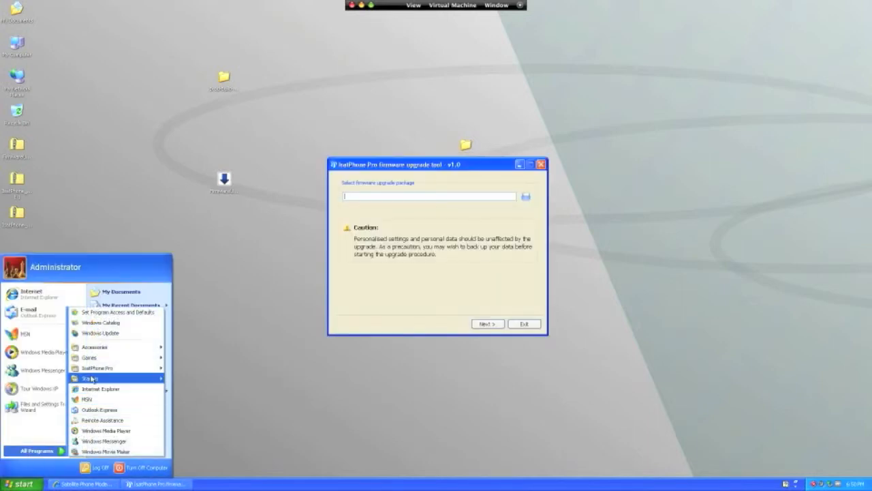
mouse_move(94, 370)
mouse_move(185, 370)
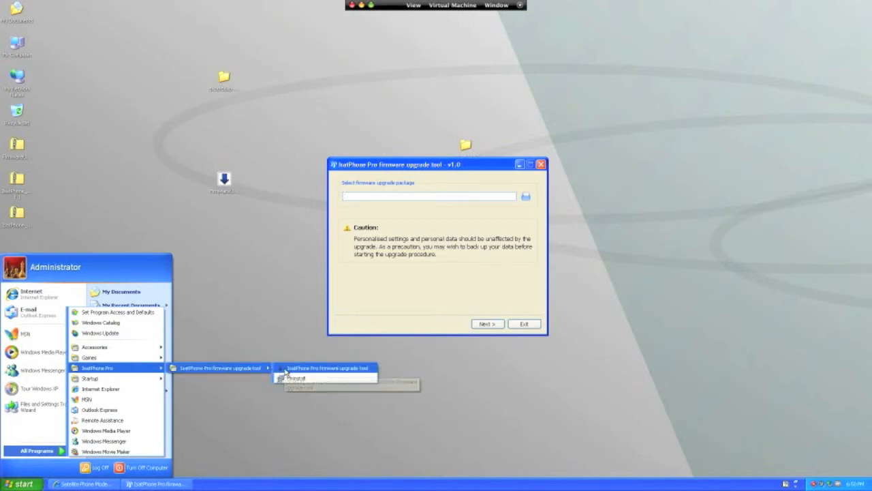
click(369, 303)
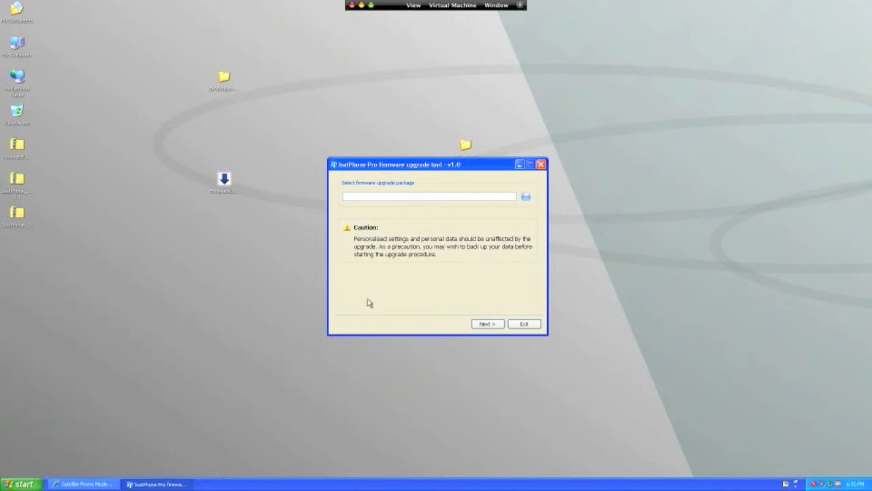
Step: Choose the prod-build-v4.1.1-DFU package again in the relaunched tool and start the phone's firmware upgrade
click(526, 196)
click(411, 211)
click(412, 210)
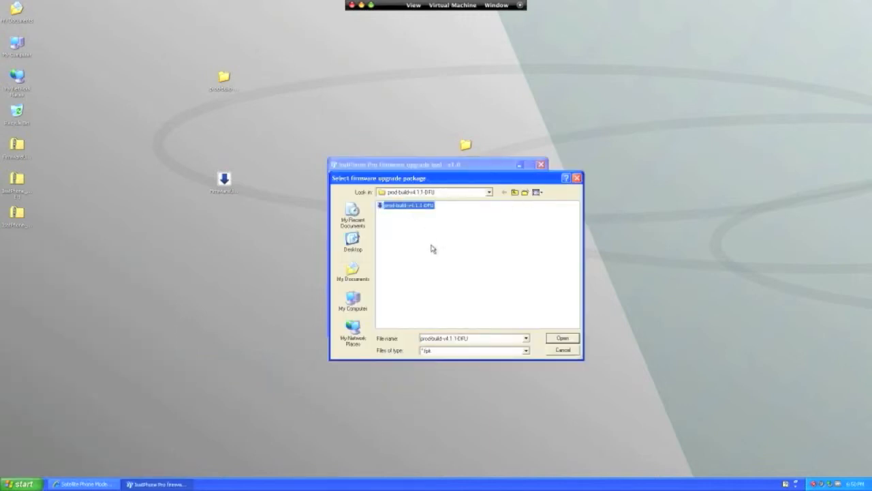
click(562, 339)
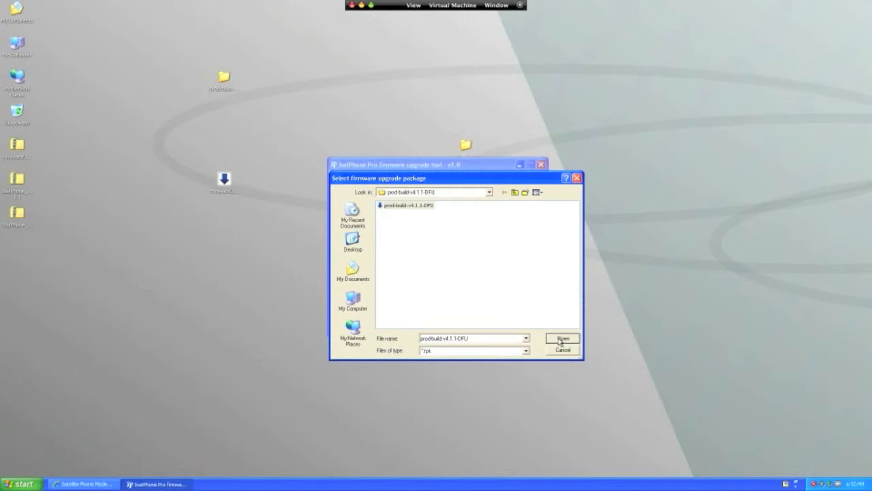
click(488, 325)
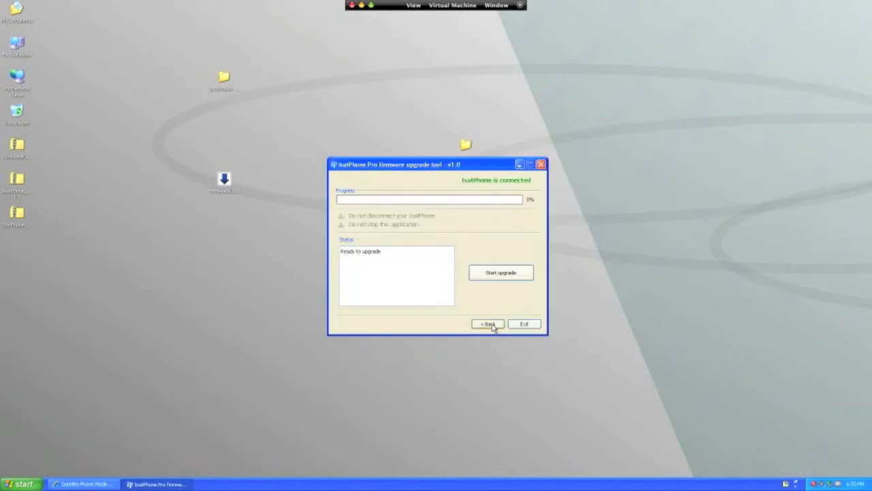
click(500, 276)
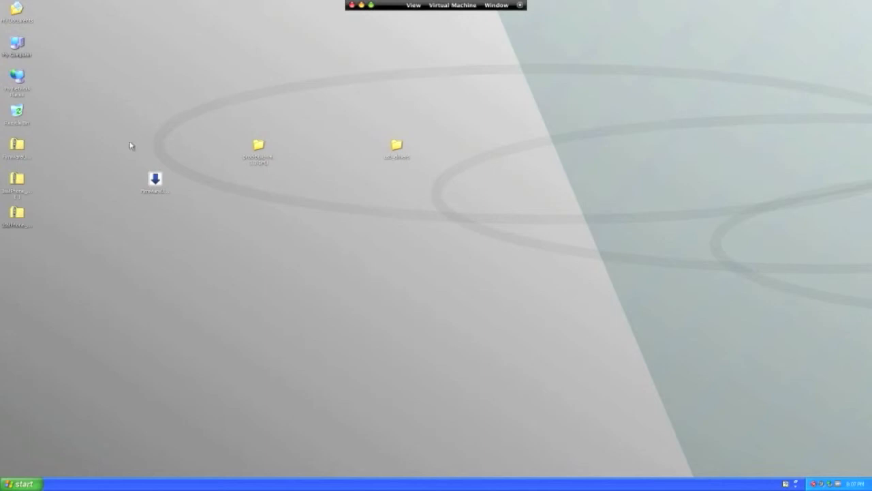
Step: Uninstall the IsatPhone Pro firmware upgrade tool using the FirmwareUpgradeTool installer on the desktop, and close the uninstaller
mouse_move(152, 182)
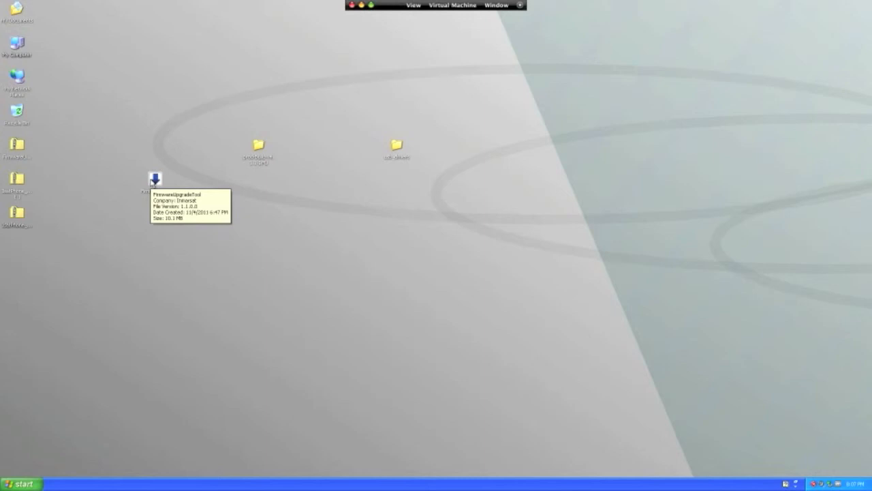
double_click(152, 182)
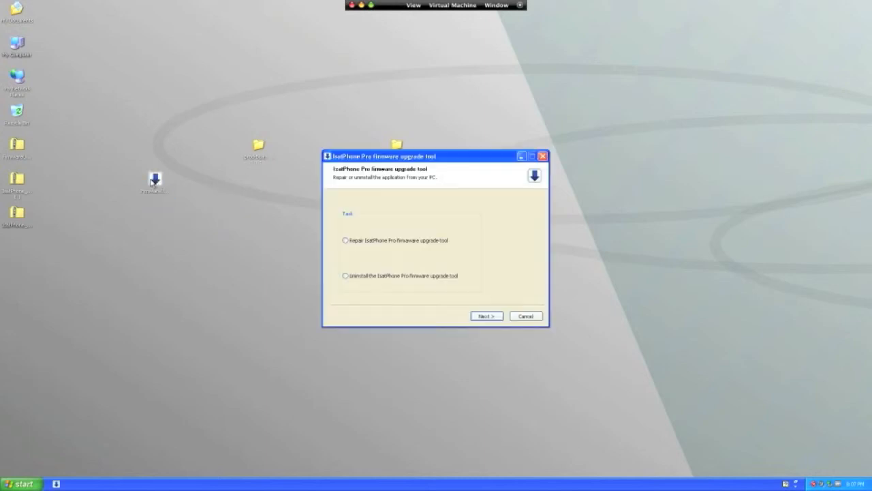
click(354, 278)
click(488, 317)
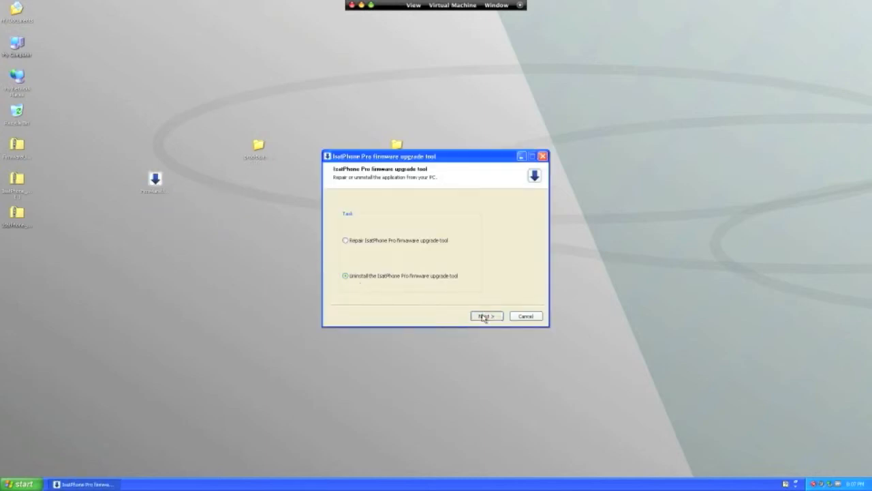
click(486, 316)
click(487, 316)
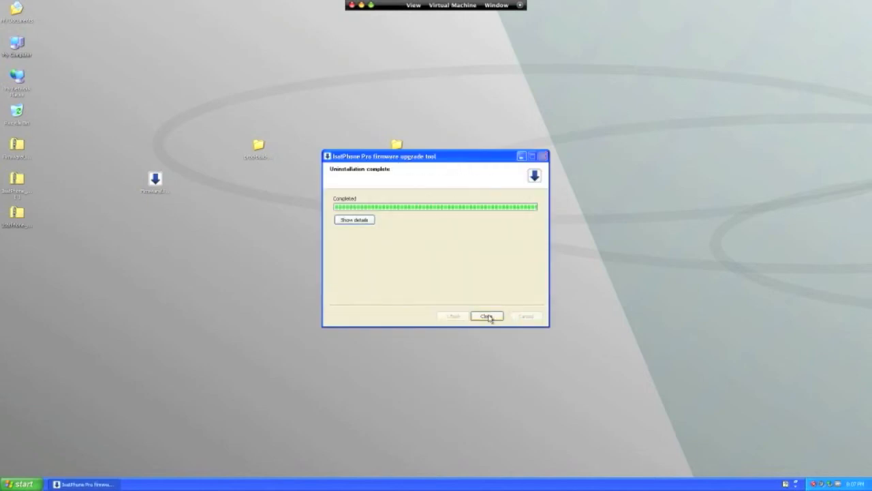
click(486, 317)
Step: Move the three zip archives, the FirmwareUpgradeTool installer, and the prod-build and usb_drivers folders from the desktop to the Recycle Bin
drag(34, 129, 420, 253)
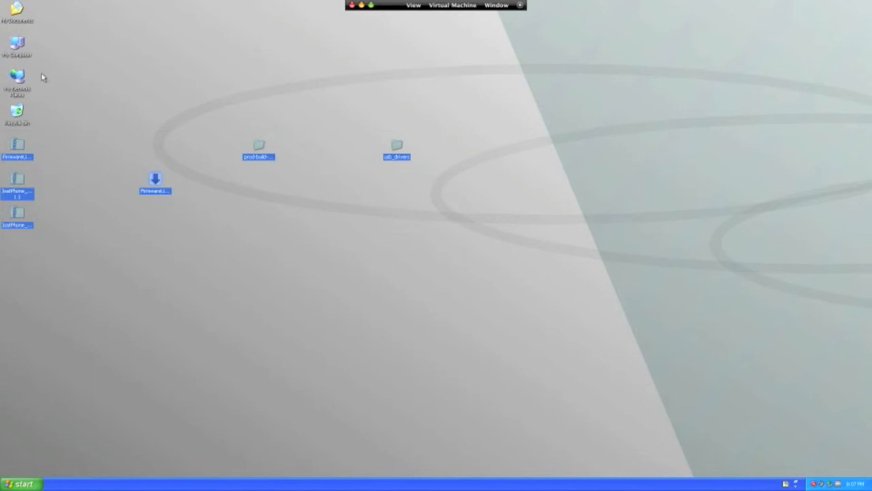
drag(17, 151, 17, 121)
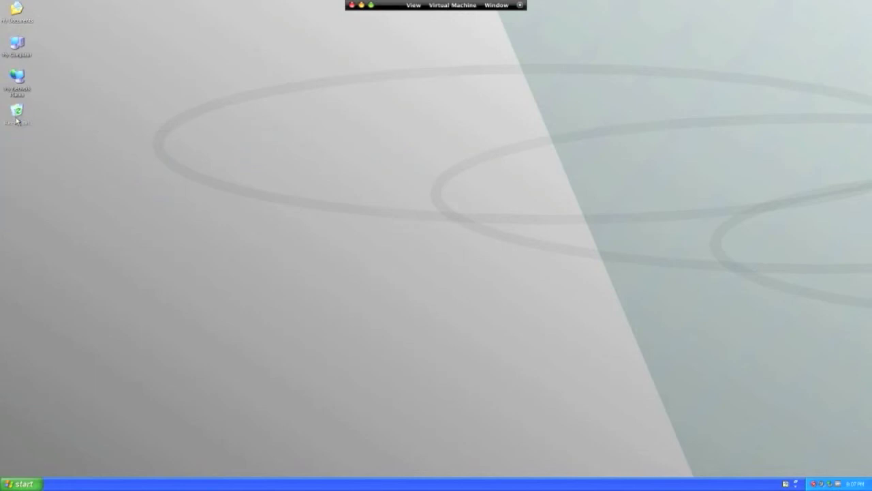
click(17, 117)
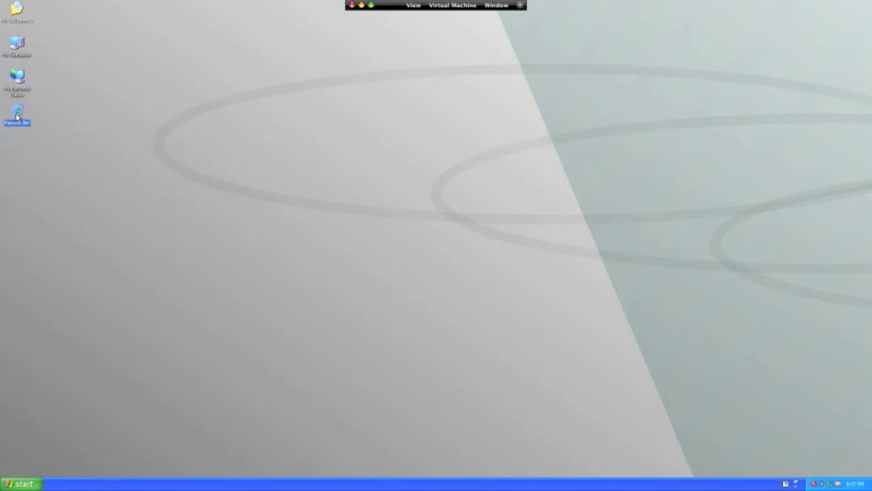